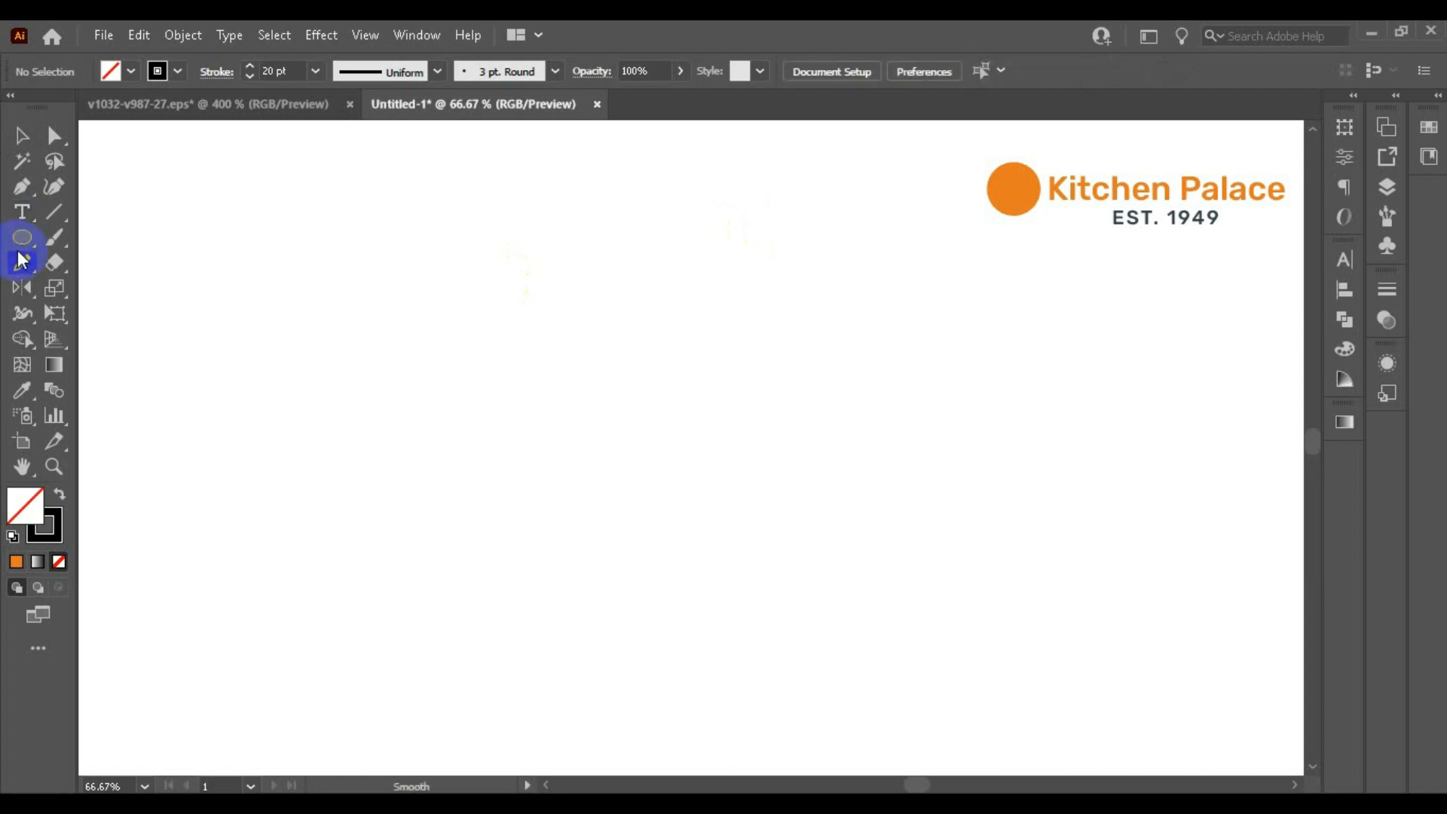
Step: Draw a circle with a 20 pt black stroke and no fill, and paste a copy in front, enlarged into a concentric outer ring
left_click_drag(643, 414, 798, 490)
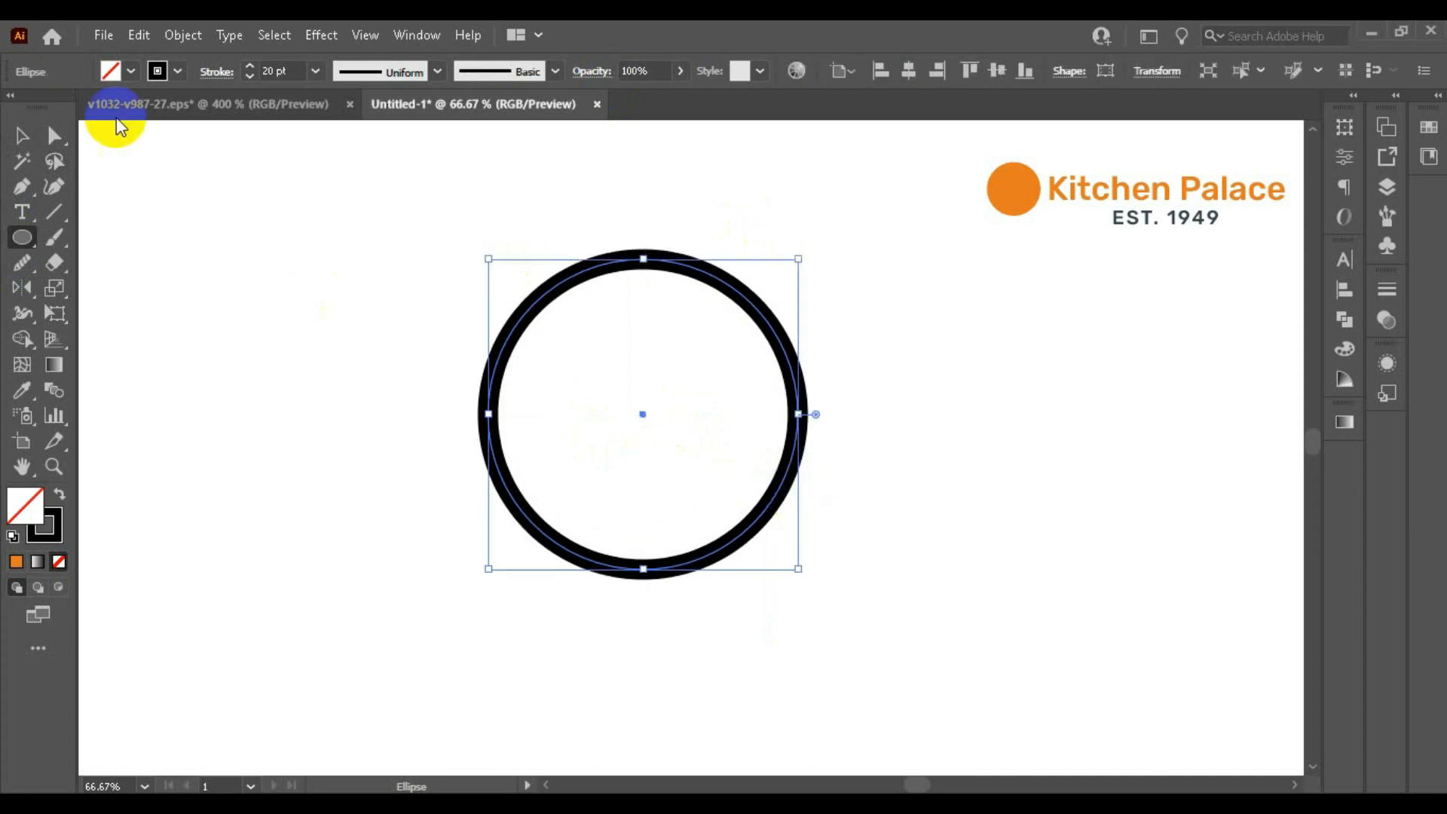
left_click(139, 34)
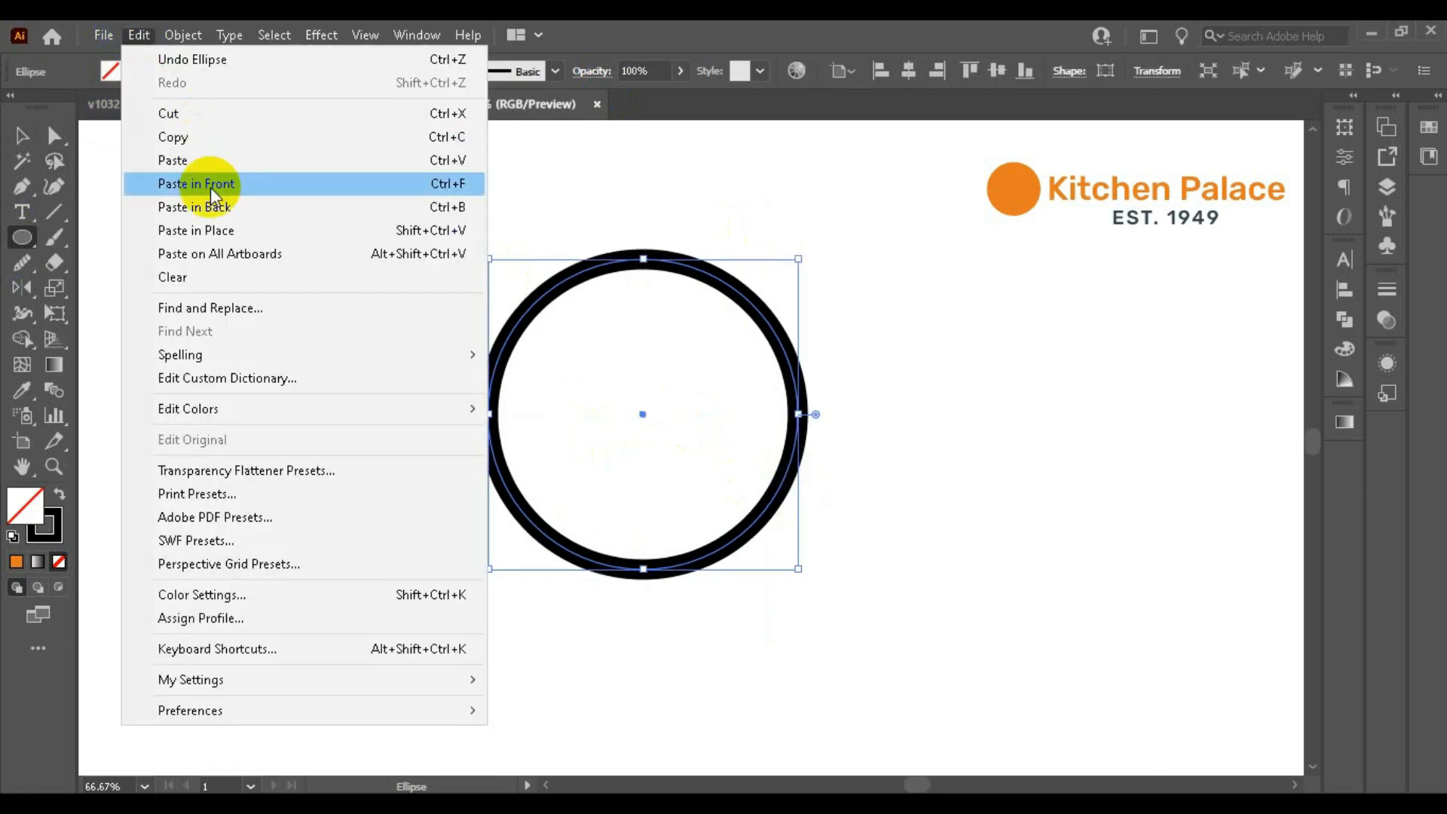
left_click(181, 140)
left_click(147, 37)
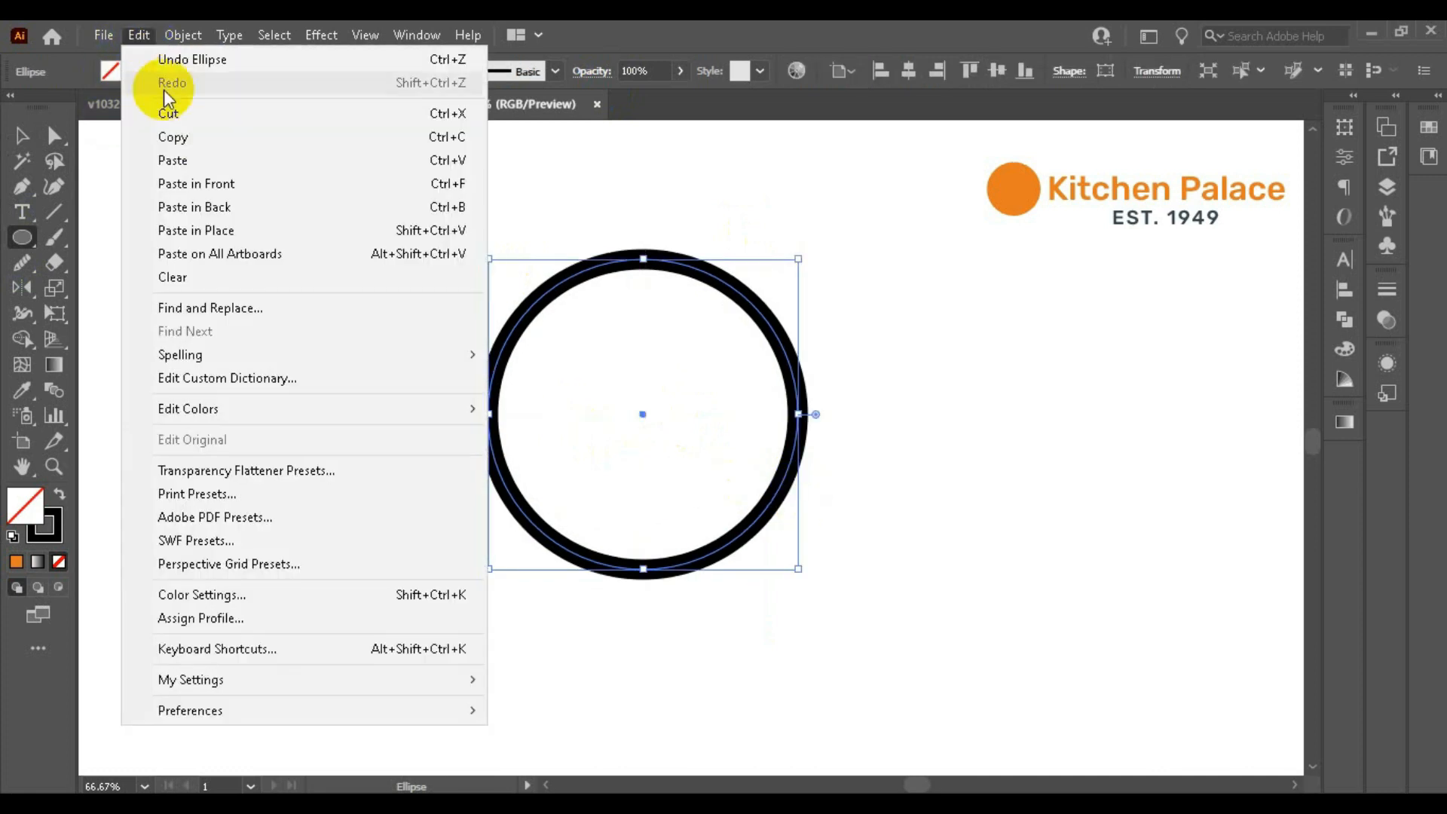
left_click(194, 181)
left_click_drag(797, 568, 858, 657)
Step: Move the two concentric circles together to the left to free up space beside them
left_click(21, 135)
left_click(319, 315)
left_click_drag(320, 317, 827, 515)
left_click_drag(800, 413, 594, 411)
left_click(807, 398)
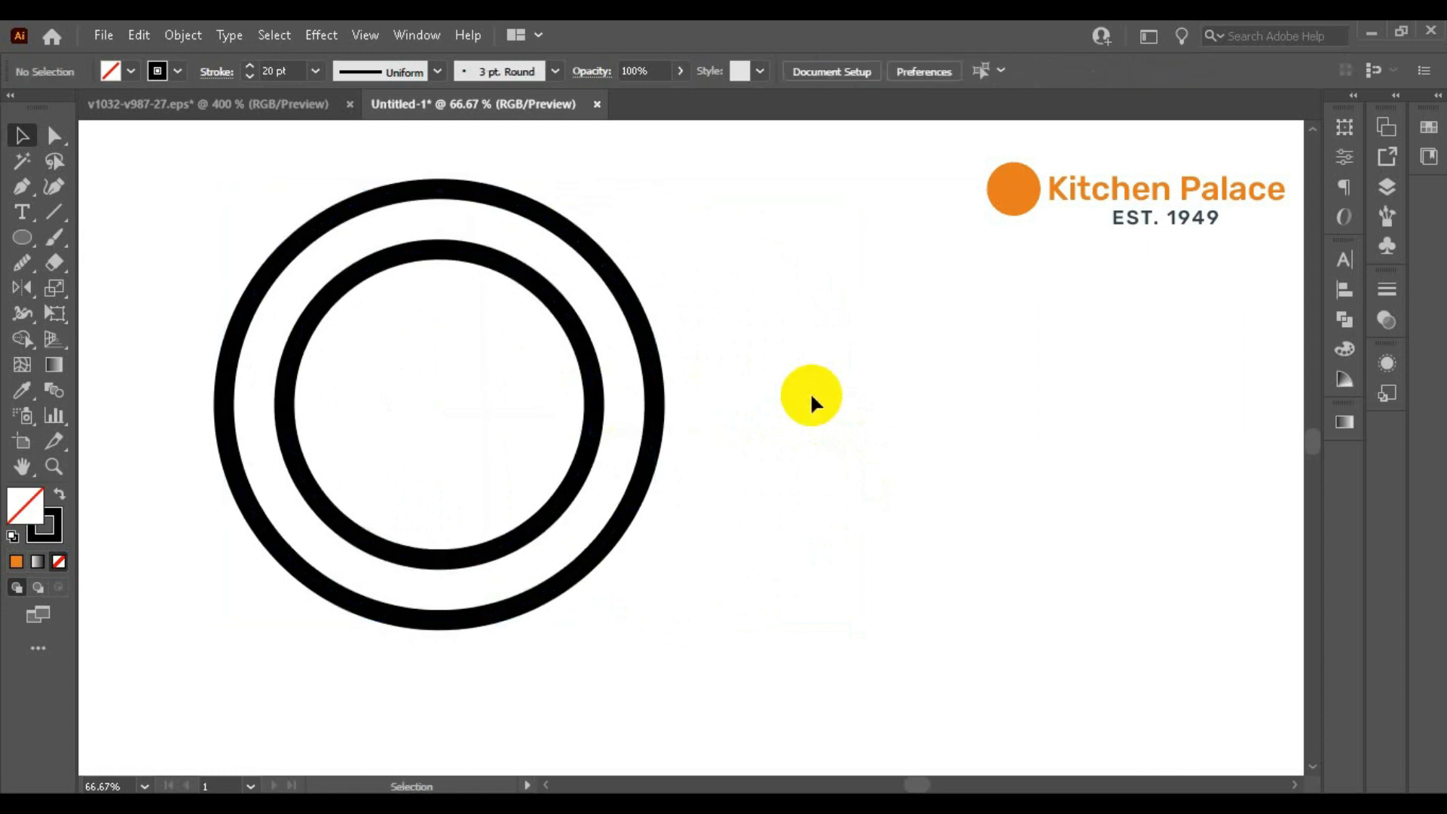
Step: Draw a vertical line to the right of the circles and duplicate it a short distance beside it as the fork's inner tines
left_click(54, 212)
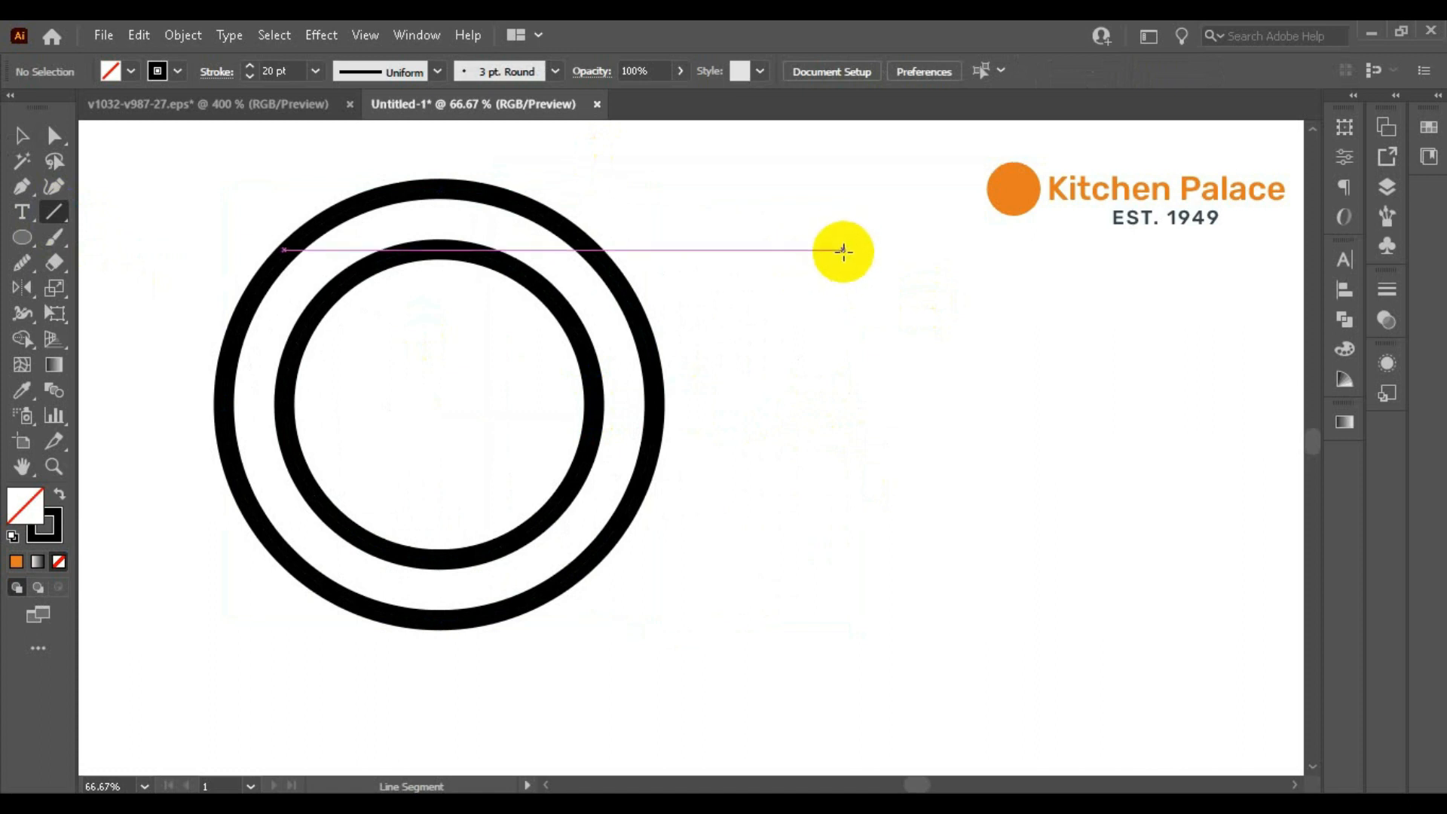
left_click_drag(843, 250, 851, 404)
left_click(9, 142)
left_click_drag(844, 288, 879, 294)
Step: With the Pen tool, draw the fork's left outline: straight down beside the tines, slanting inward, and straight down below the first tine
left_click(22, 186)
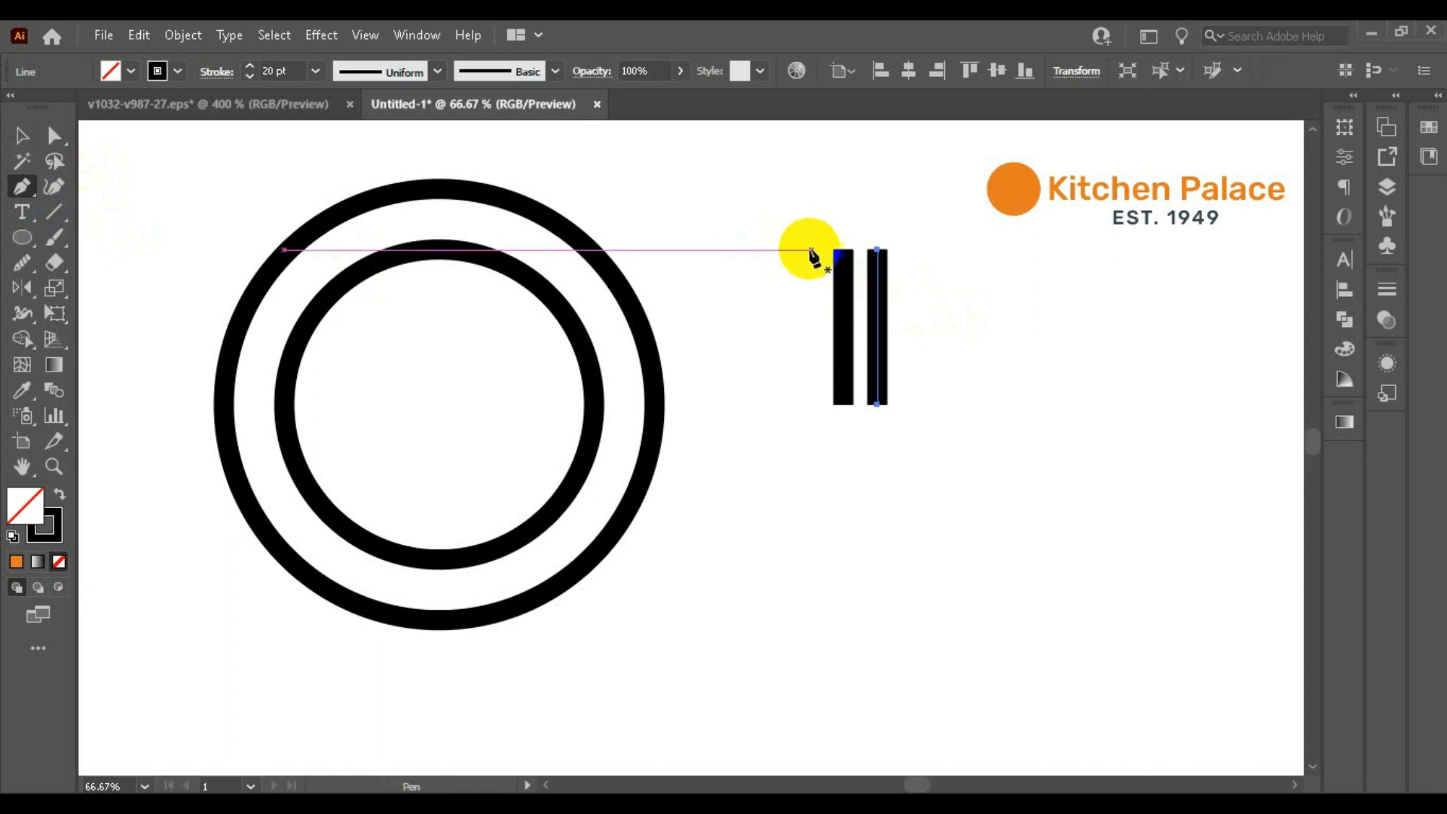
key("ctrl+shift+a")
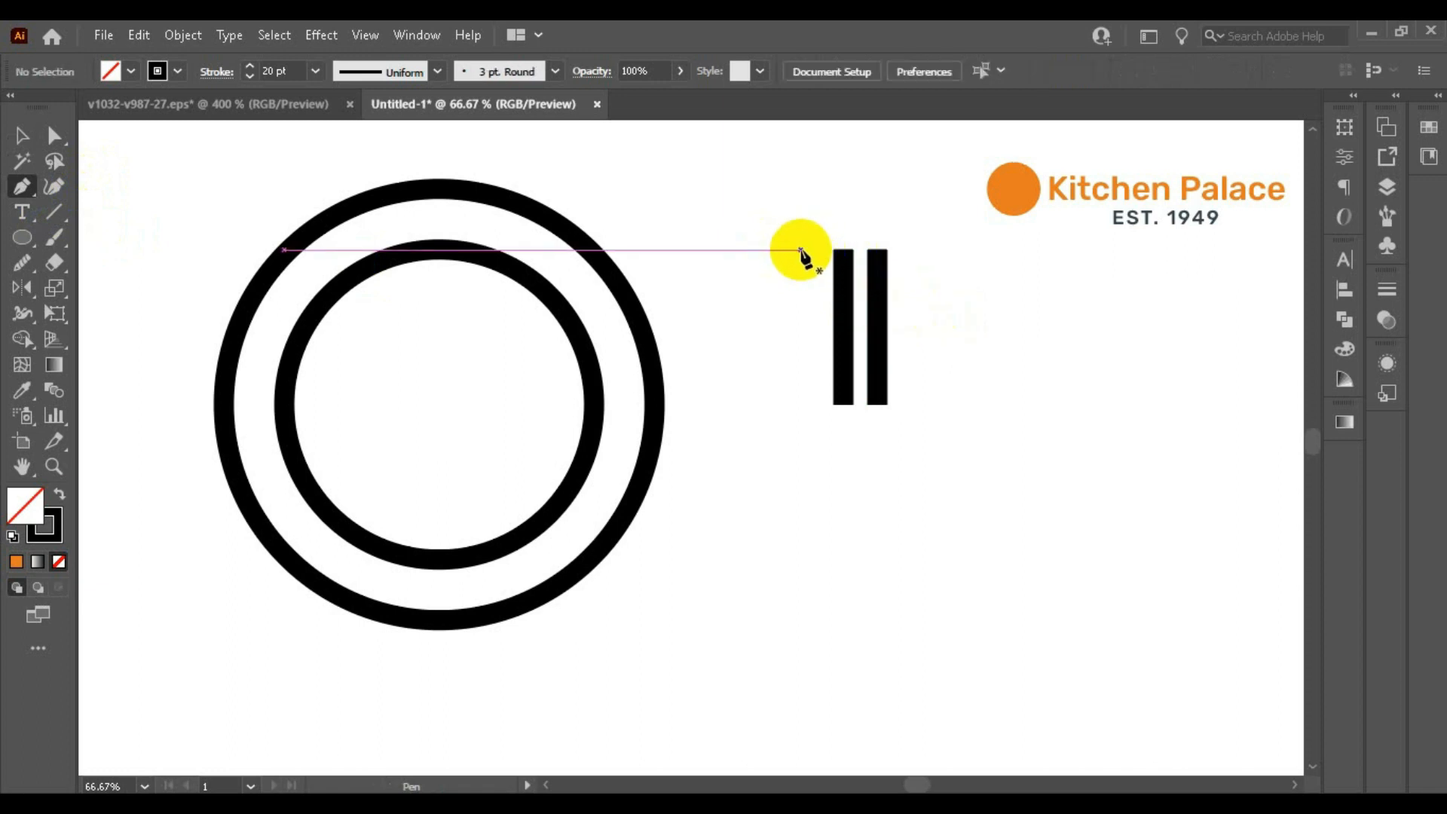
left_click(800, 250)
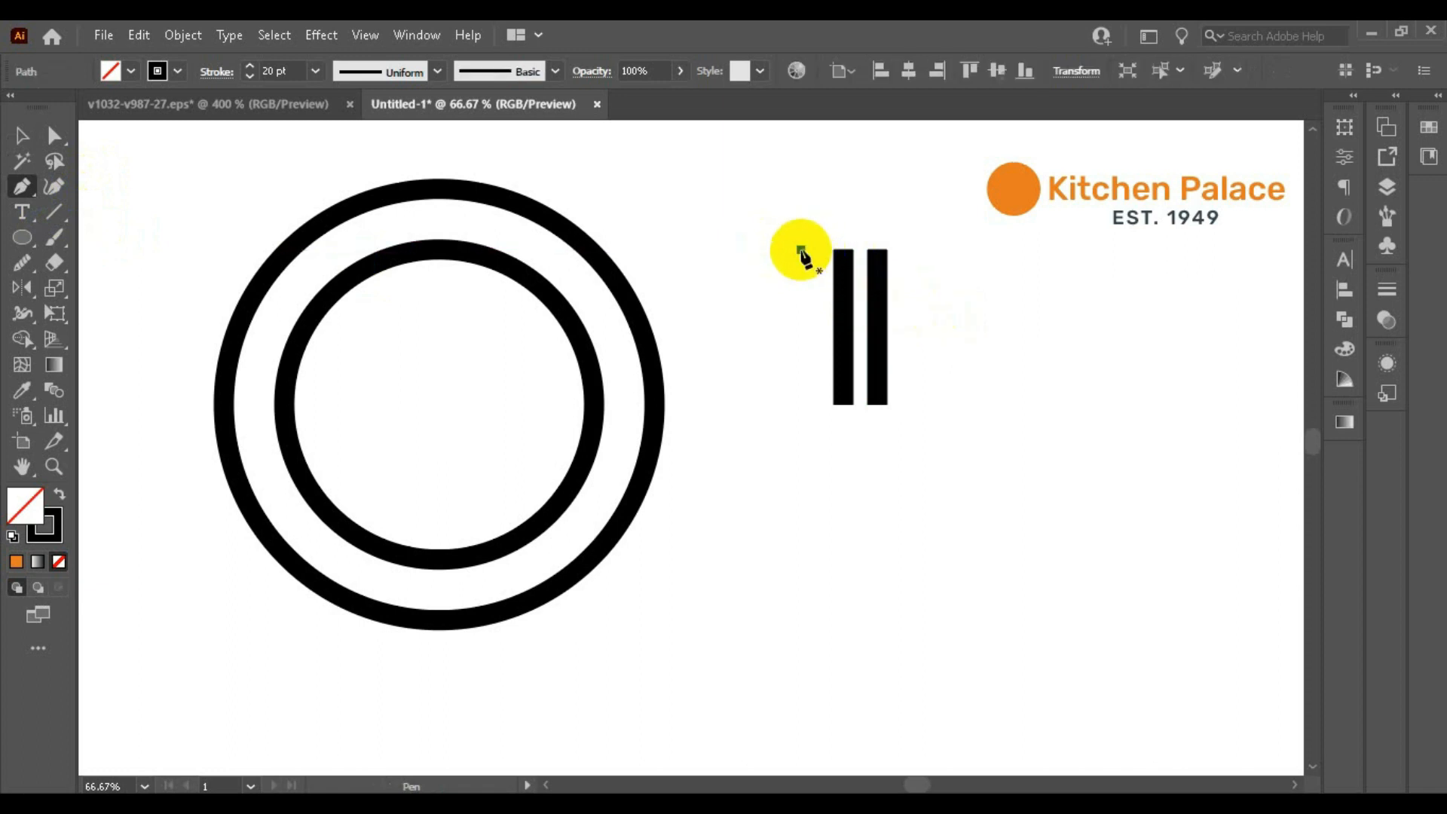
left_click(802, 405)
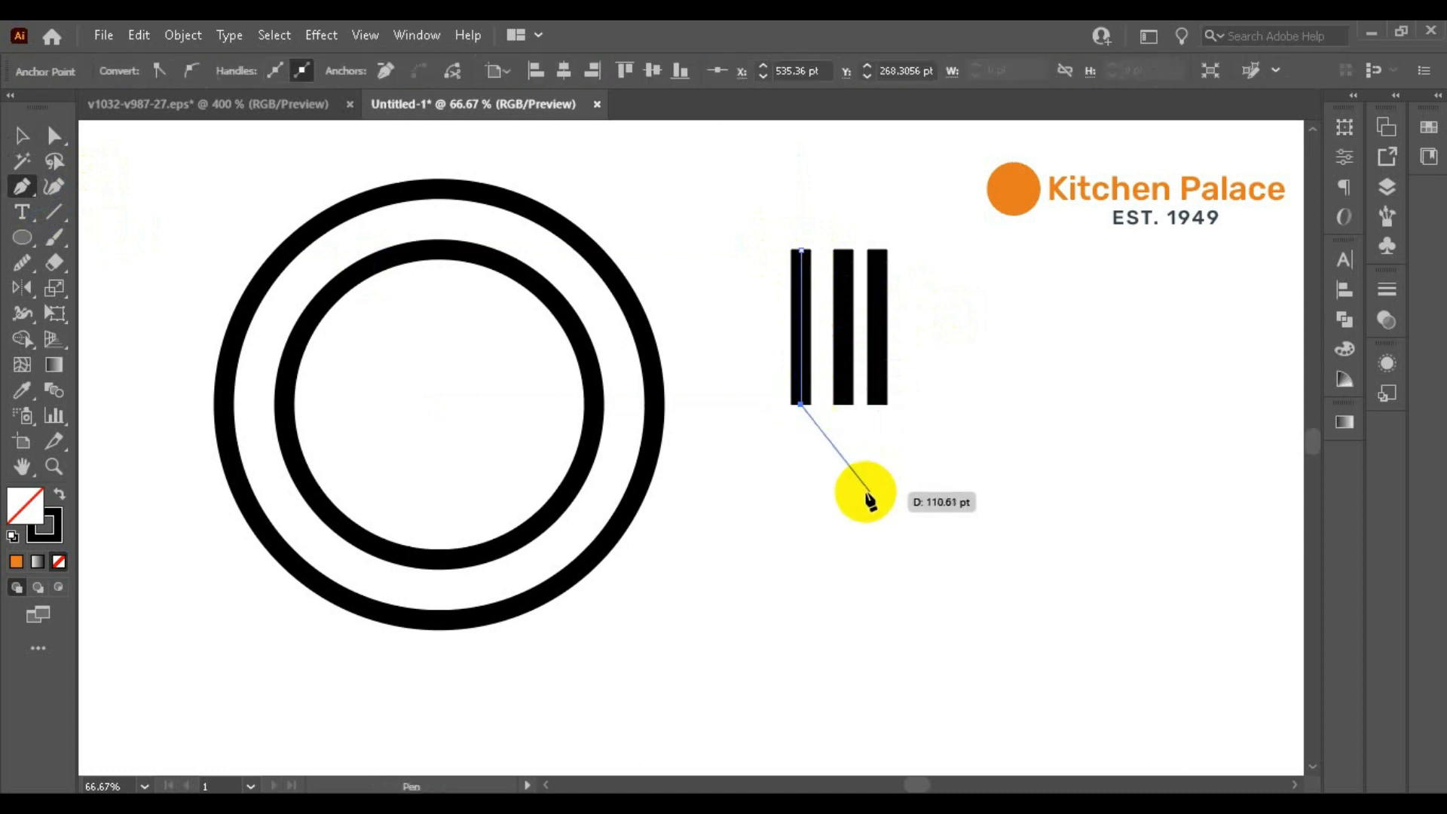
left_click(843, 481)
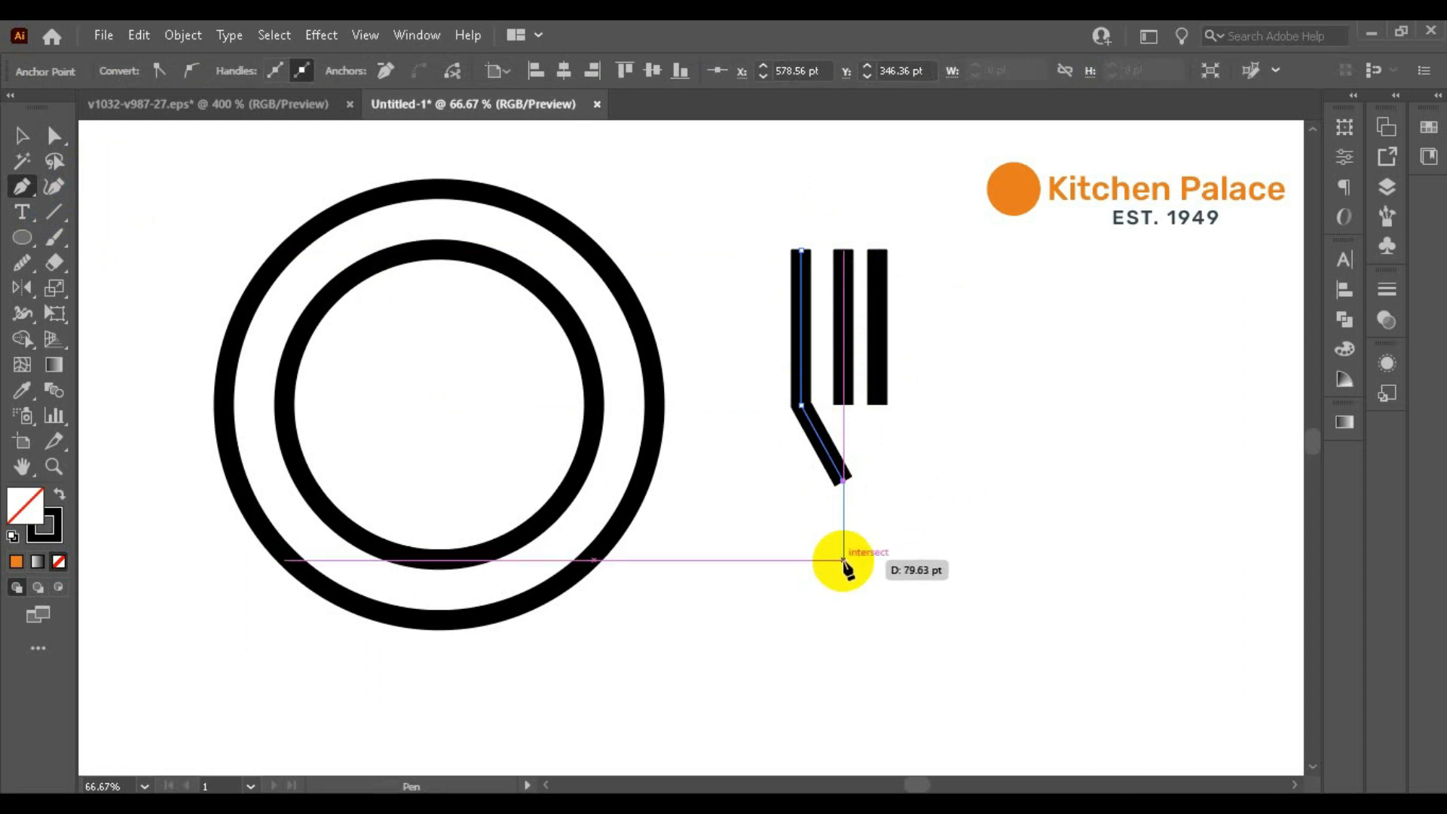
left_click(843, 560)
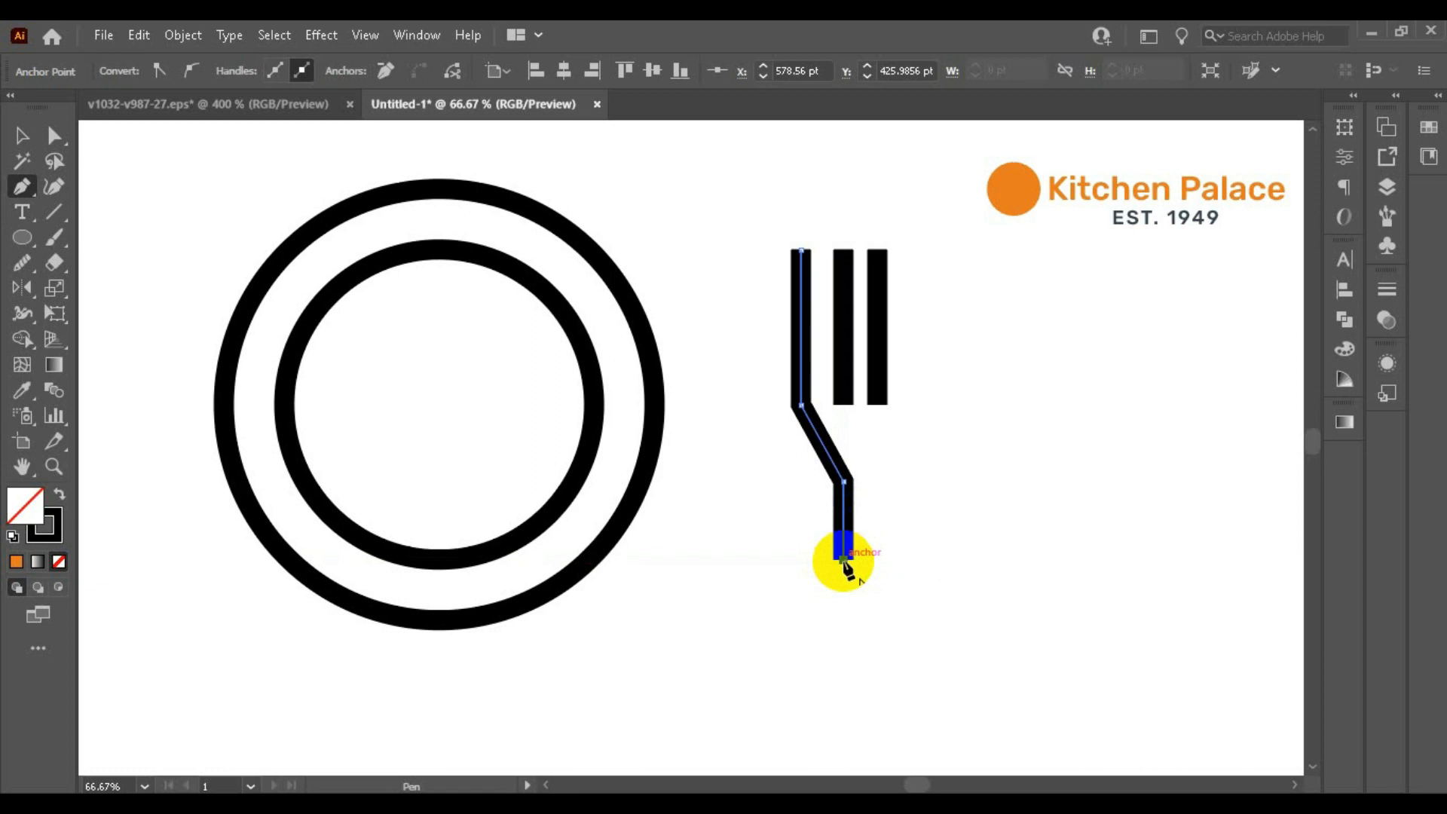
left_click(22, 135)
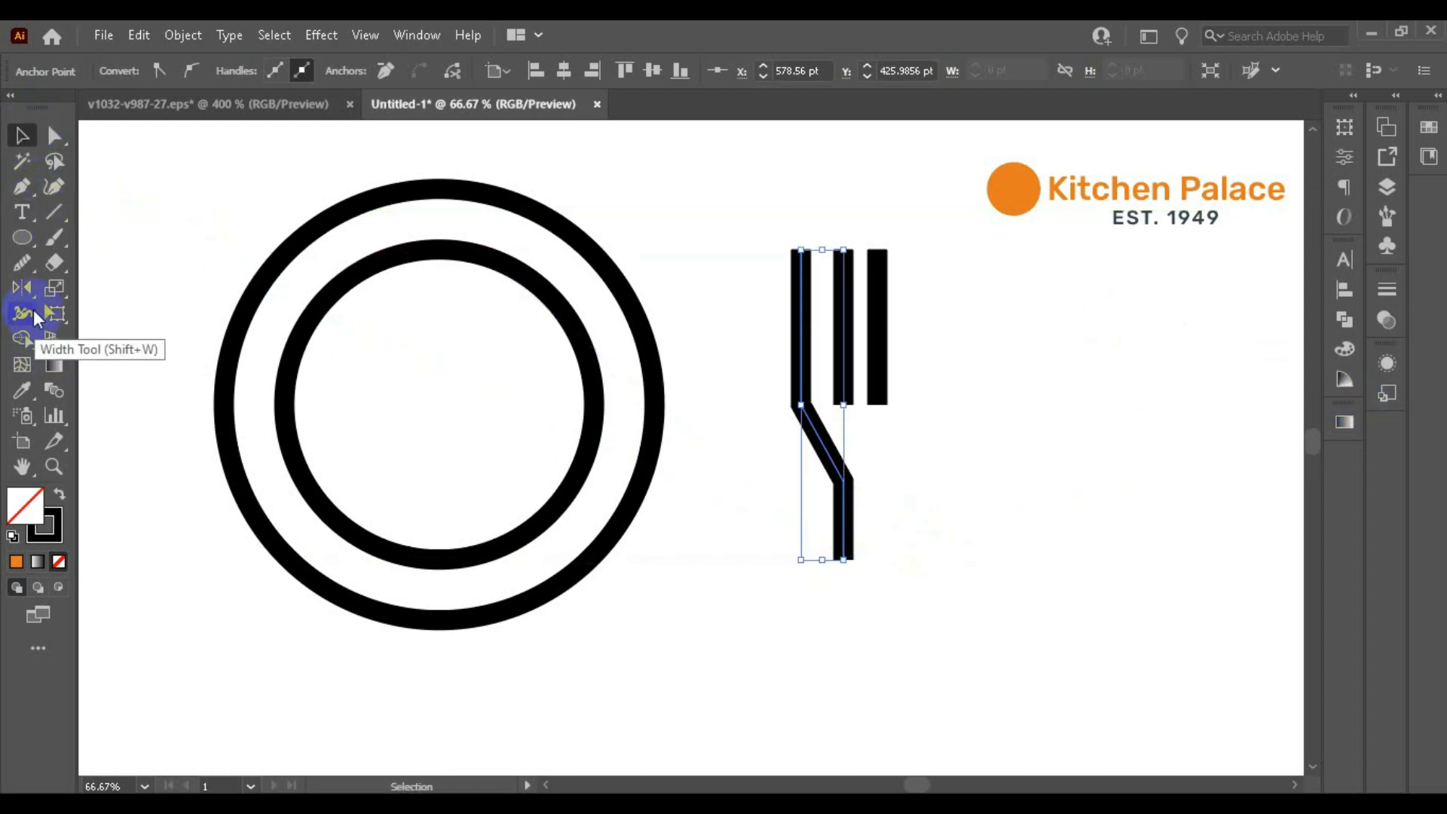
Step: Smooth the two angular bends of the fork's left outline into flowing curves with the Smooth tool
left_click_drag(22, 262, 136, 310)
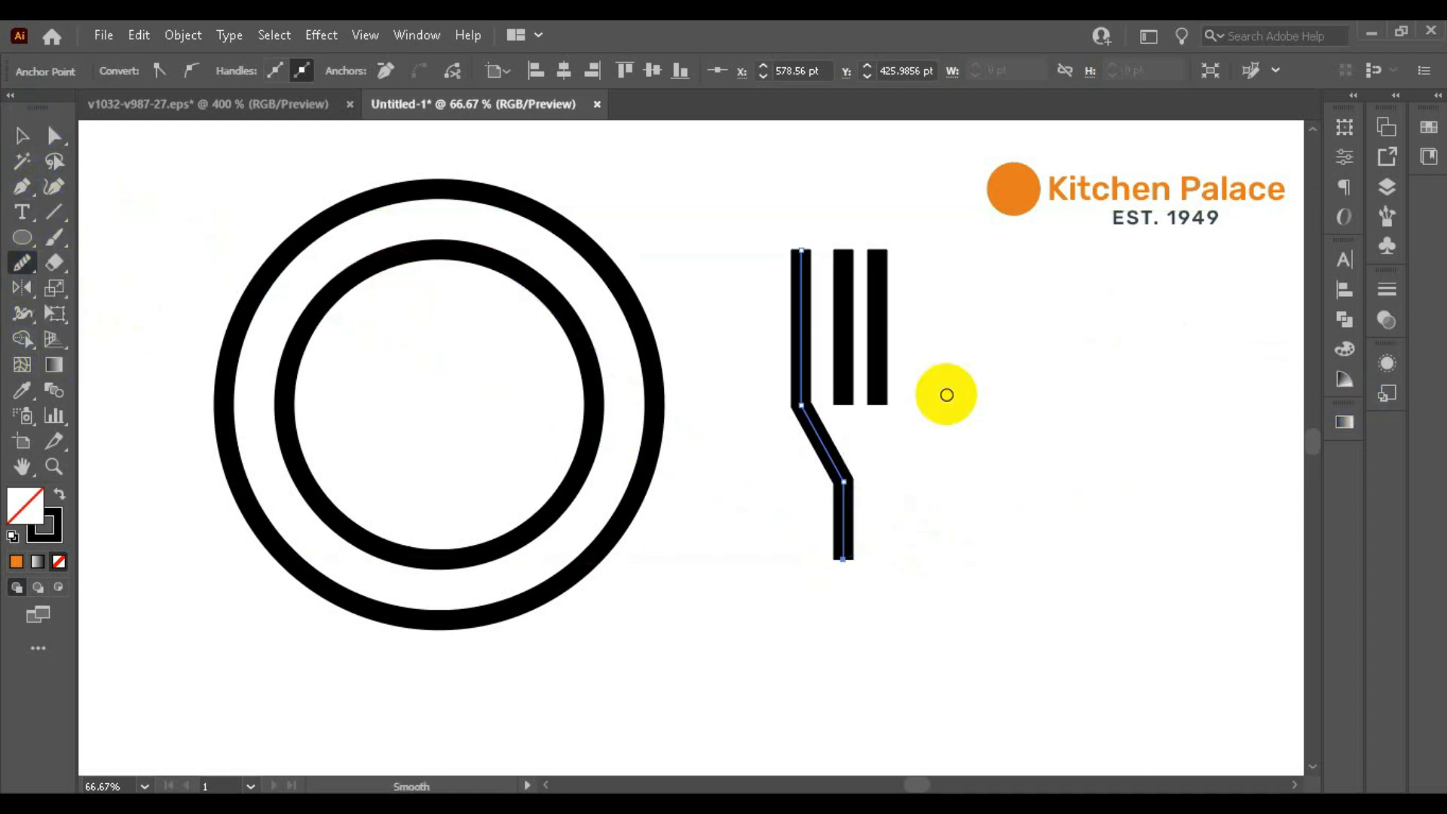
mouse_move(792, 392)
left_mouse_down()
mouse_move(840, 543)
mouse_move(789, 375)
mouse_move(850, 501)
mouse_move(846, 540)
mouse_move(843, 485)
mouse_move(893, 506)
left_mouse_up()
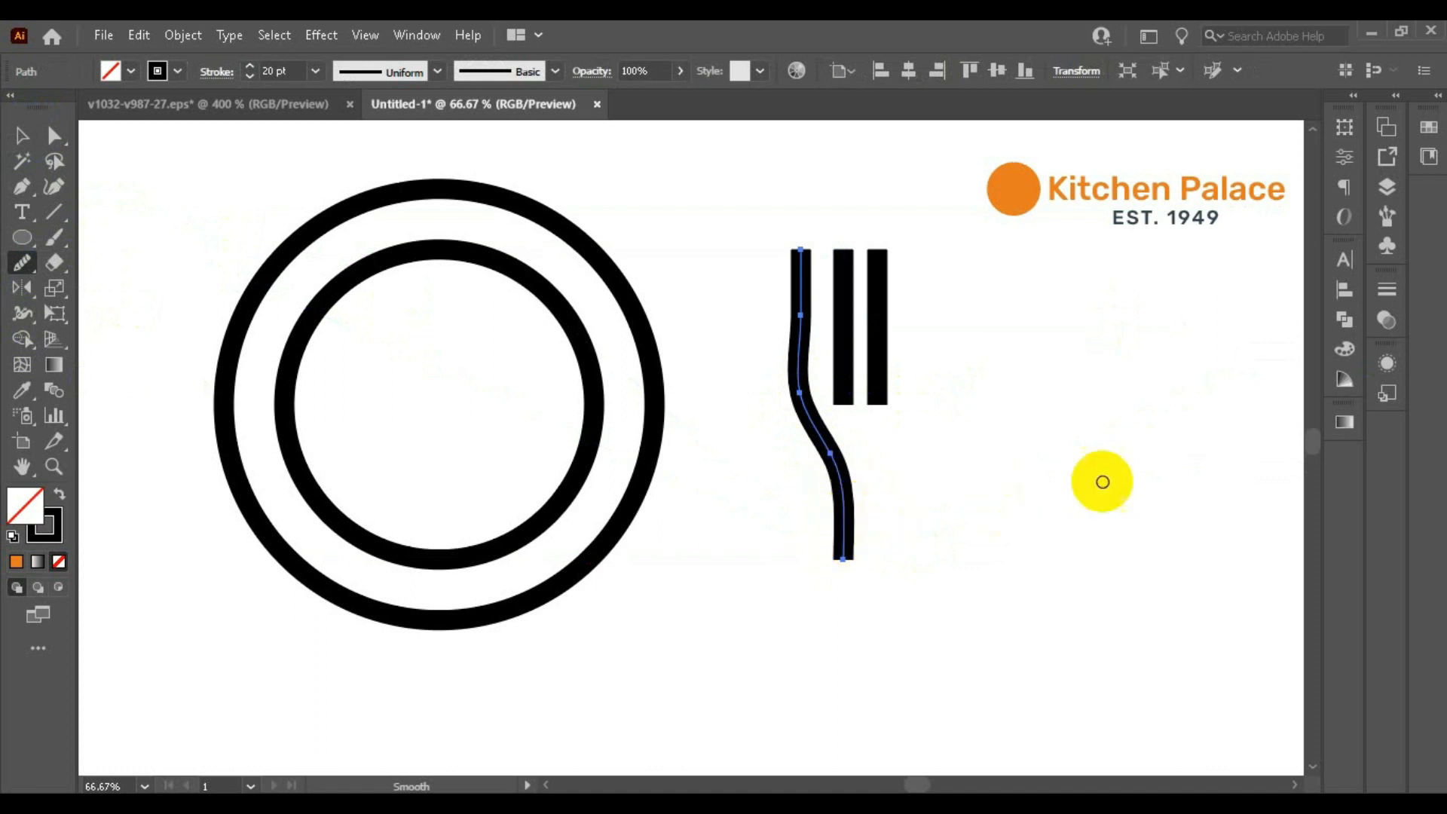
mouse_move(818, 343)
left_mouse_down()
mouse_move(792, 314)
mouse_move(818, 422)
mouse_move(803, 412)
mouse_move(879, 510)
mouse_move(829, 456)
left_mouse_up()
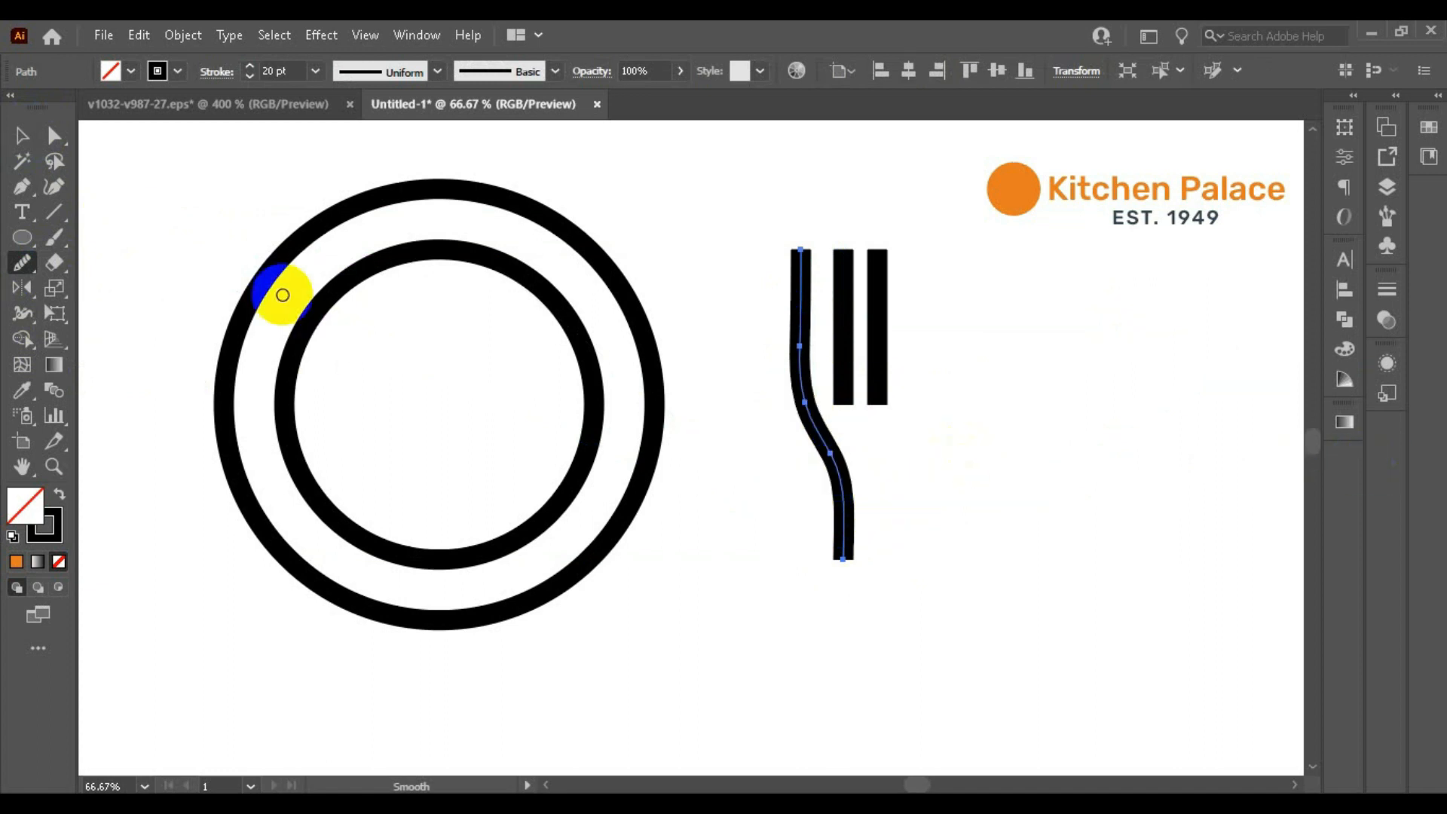
mouse_move(834, 543)
left_mouse_down()
mouse_move(812, 478)
mouse_move(854, 467)
mouse_move(820, 445)
mouse_move(847, 492)
mouse_move(835, 447)
mouse_move(795, 441)
left_mouse_up()
left_click(16, 137)
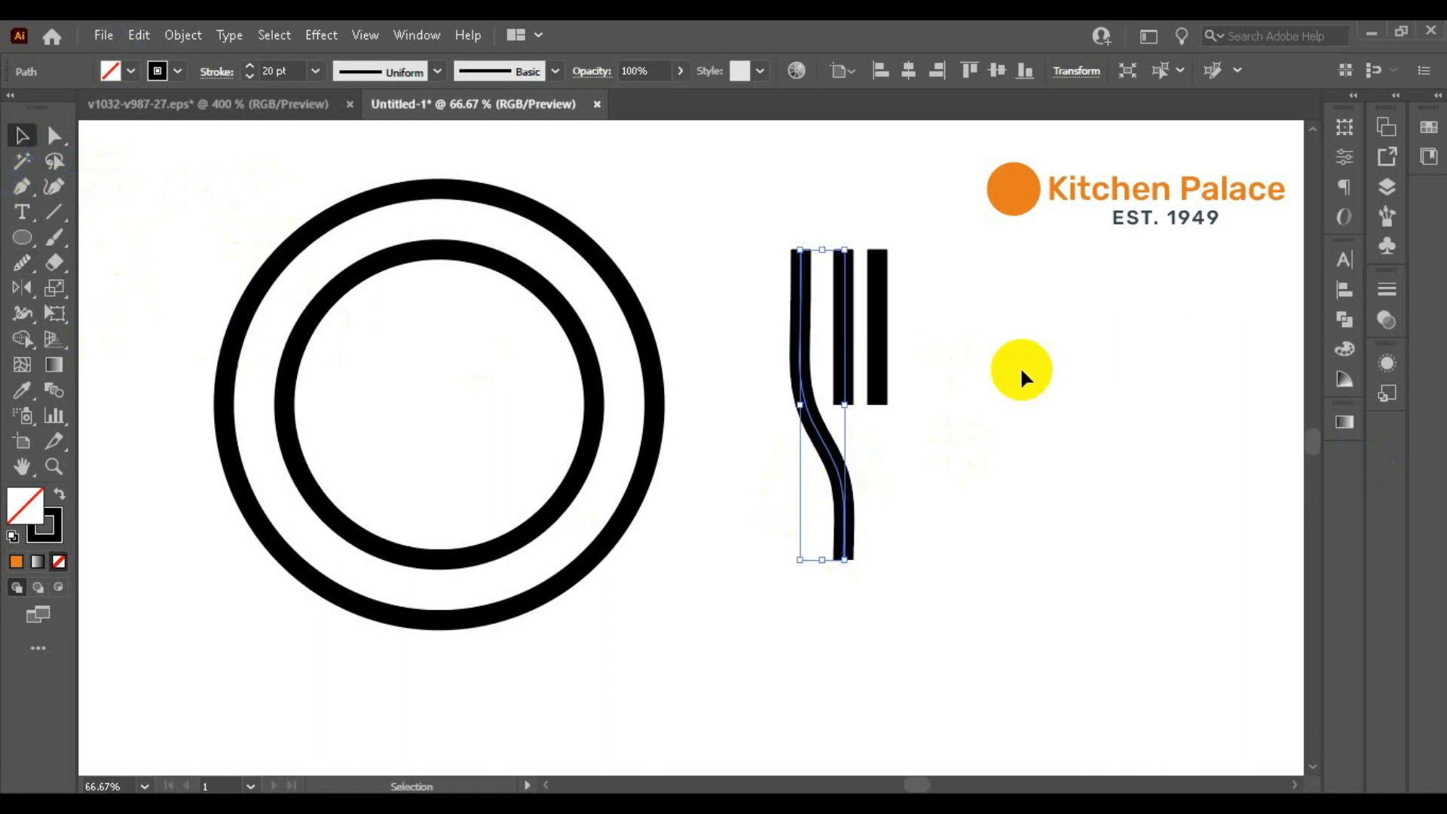
Step: Reflect a copy of the curved outline and place it opposite the original as the fork's right side
left_click(27, 294)
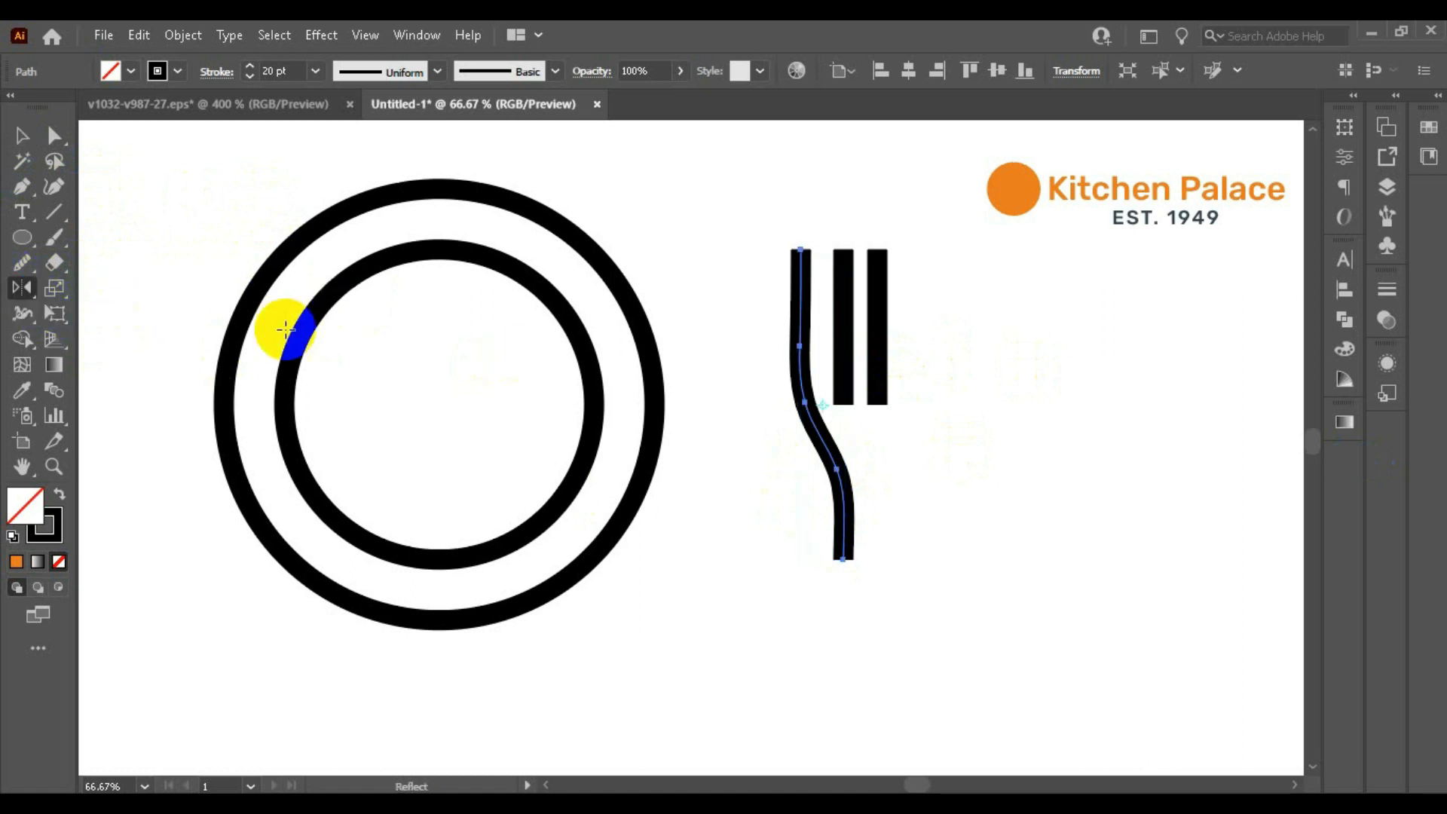
double_click(23, 289)
left_click(1088, 492)
left_click(22, 136)
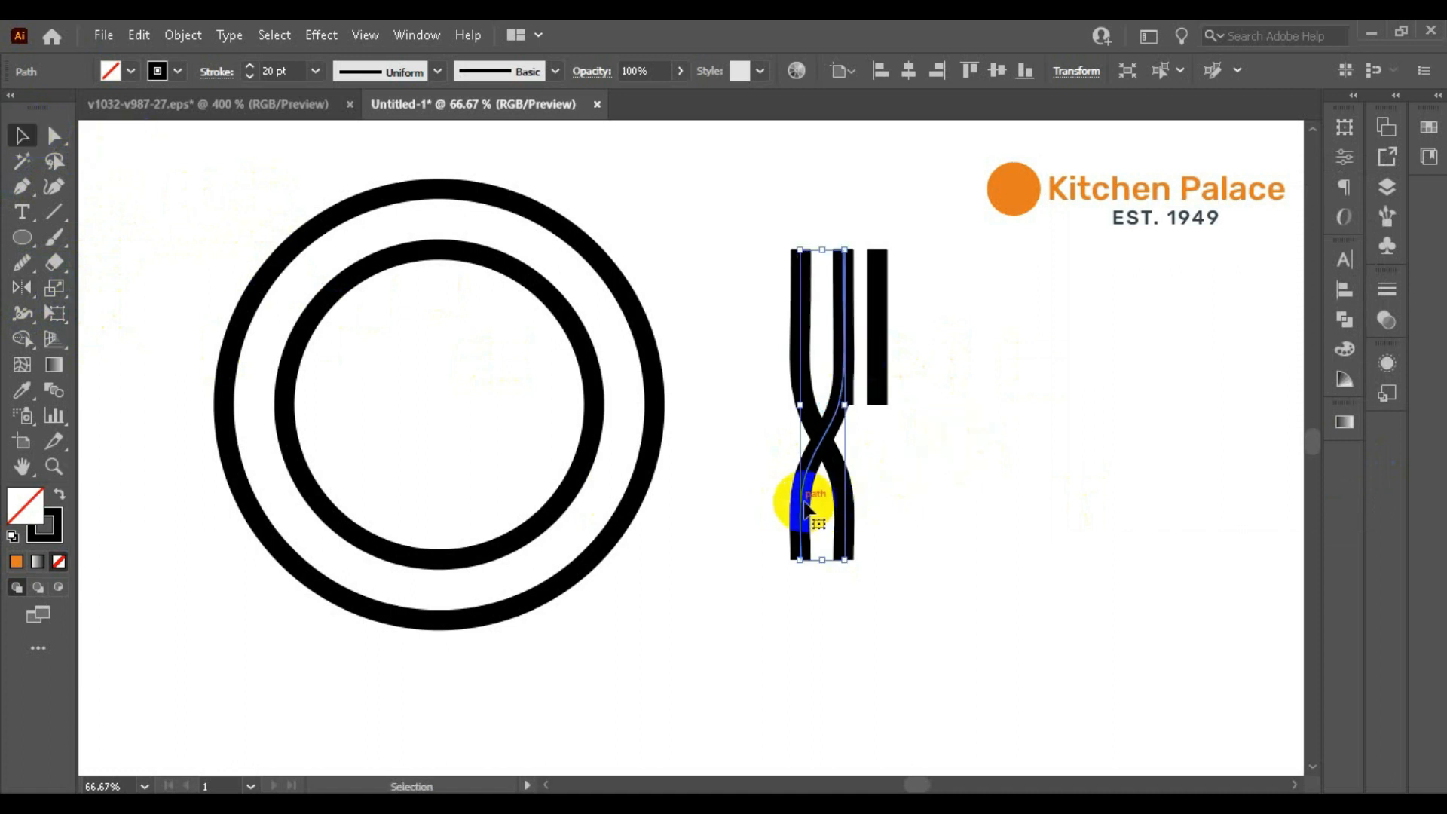
left_click_drag(801, 509, 878, 495)
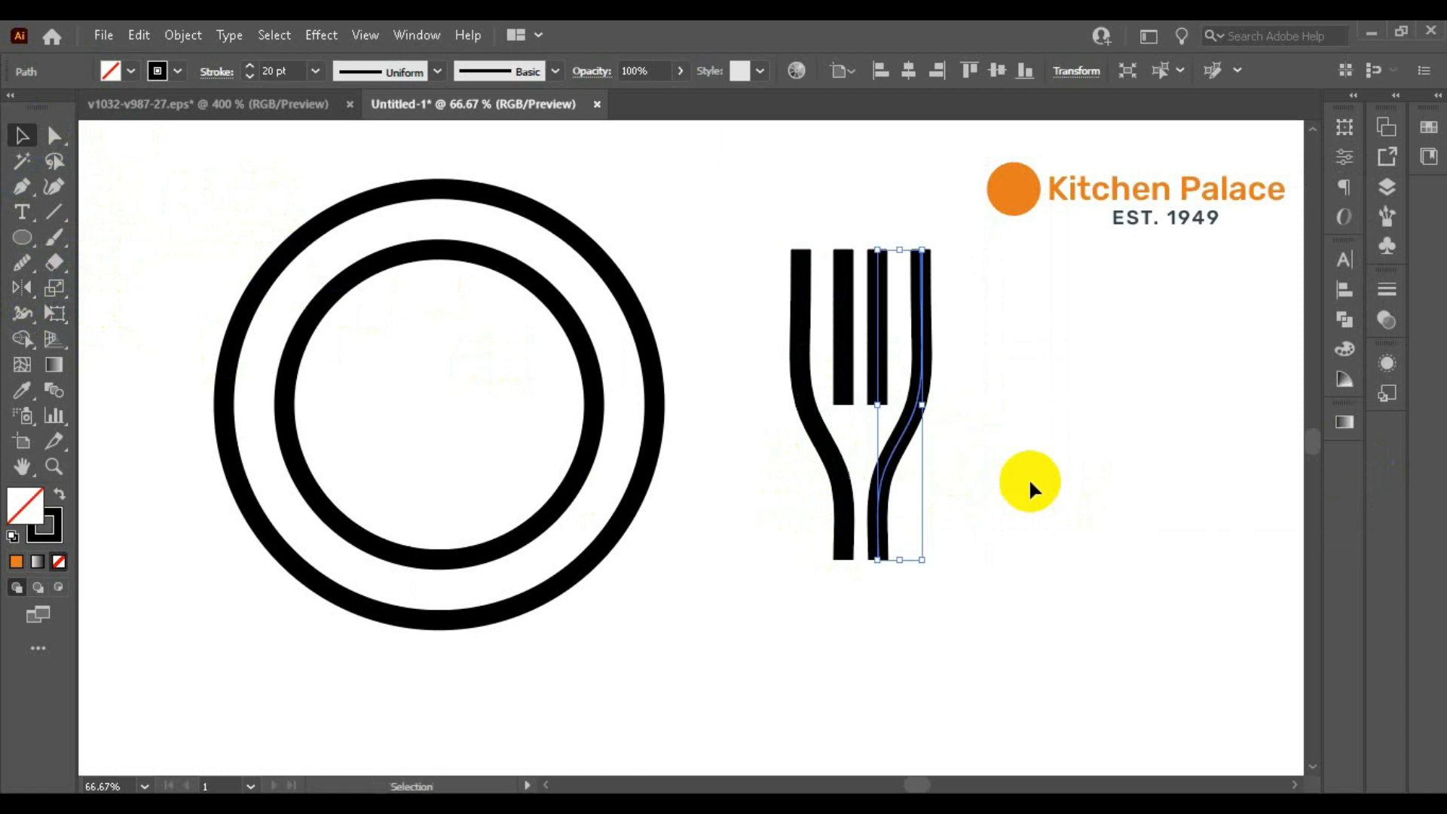
left_click(1029, 479)
Step: Give all four fork strokes round caps and group them
left_click_drag(757, 253, 1007, 554)
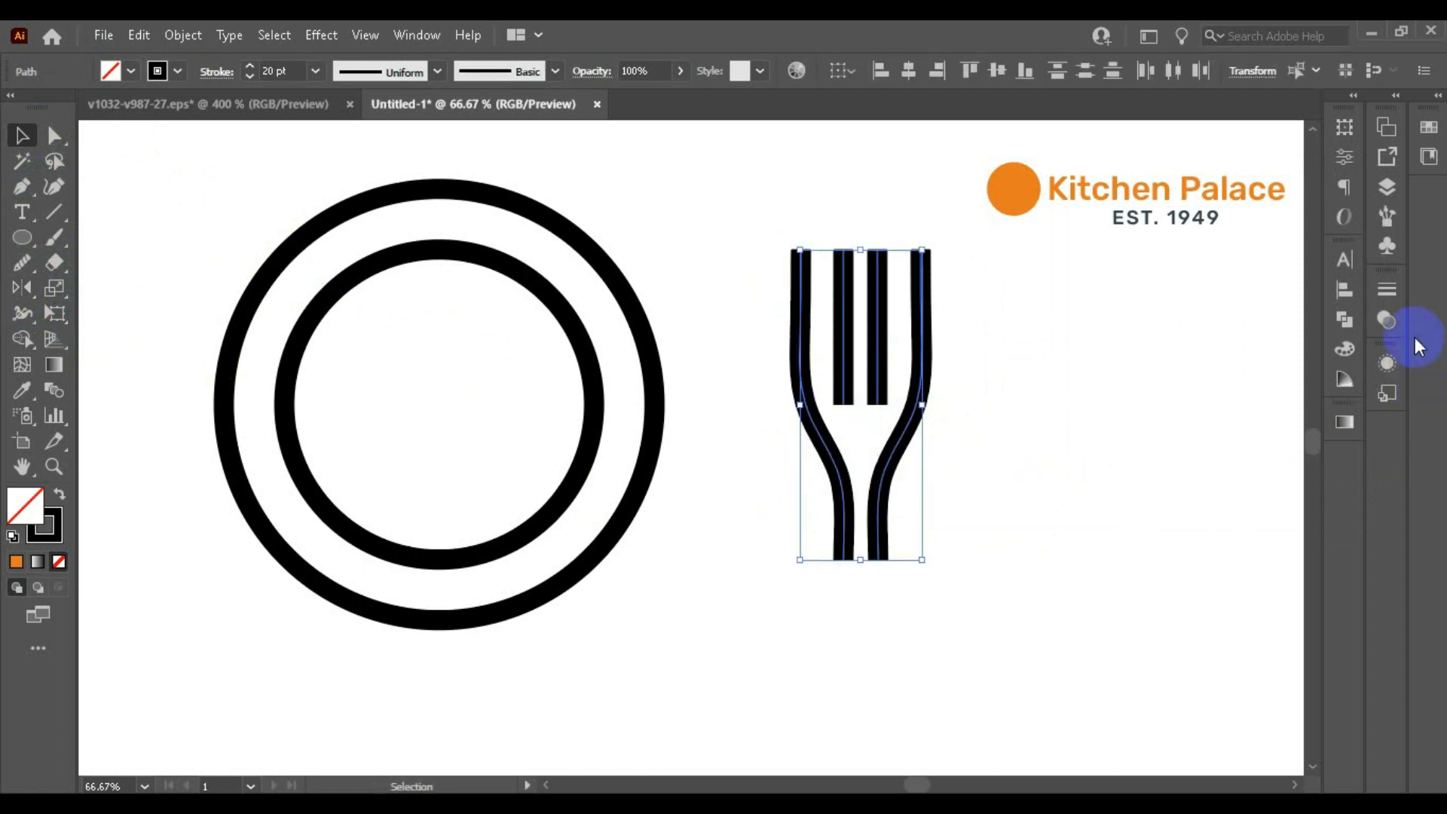
left_click(1390, 294)
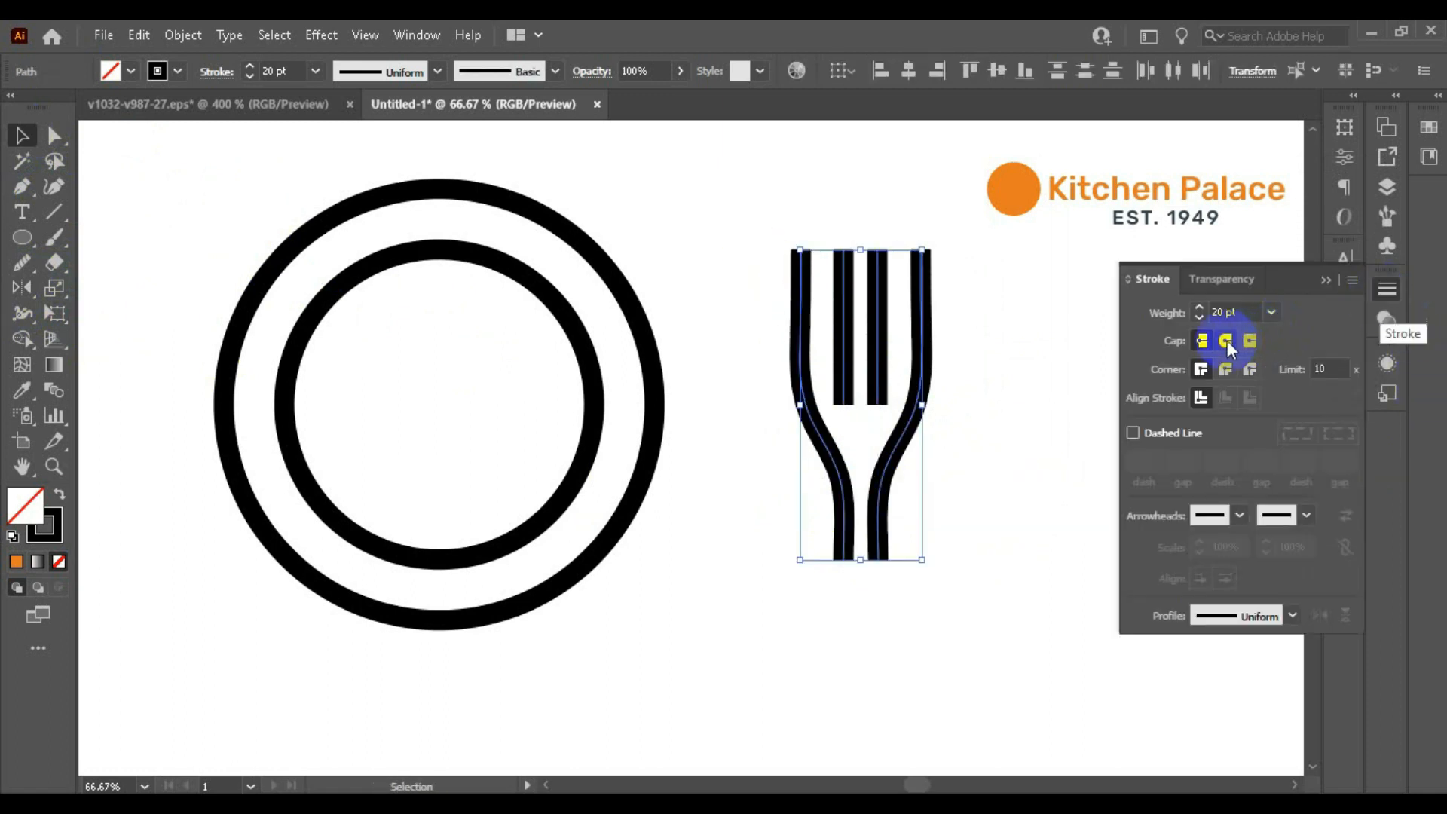
left_click(1227, 341)
left_click(1388, 289)
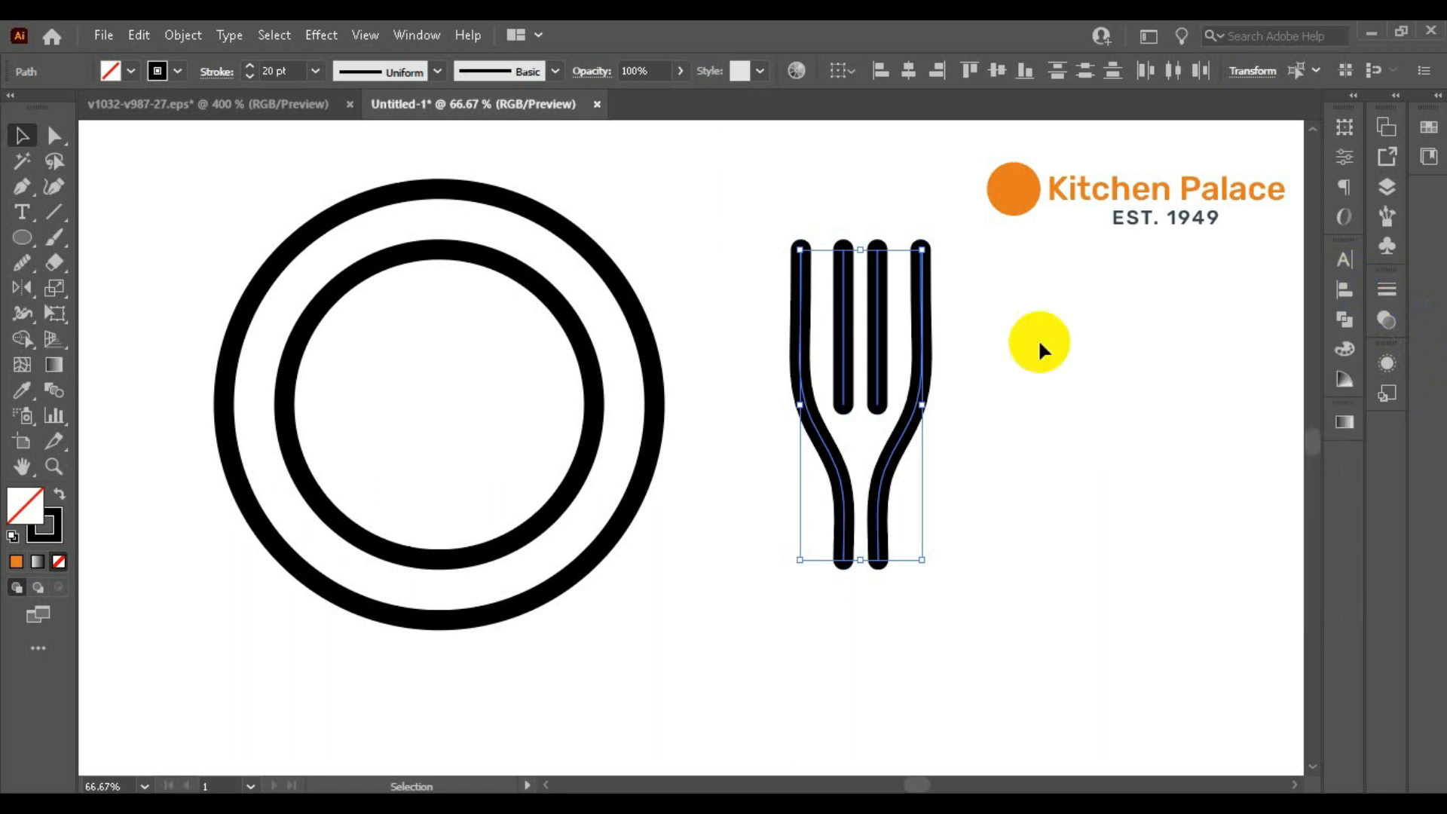
right_click(877, 319)
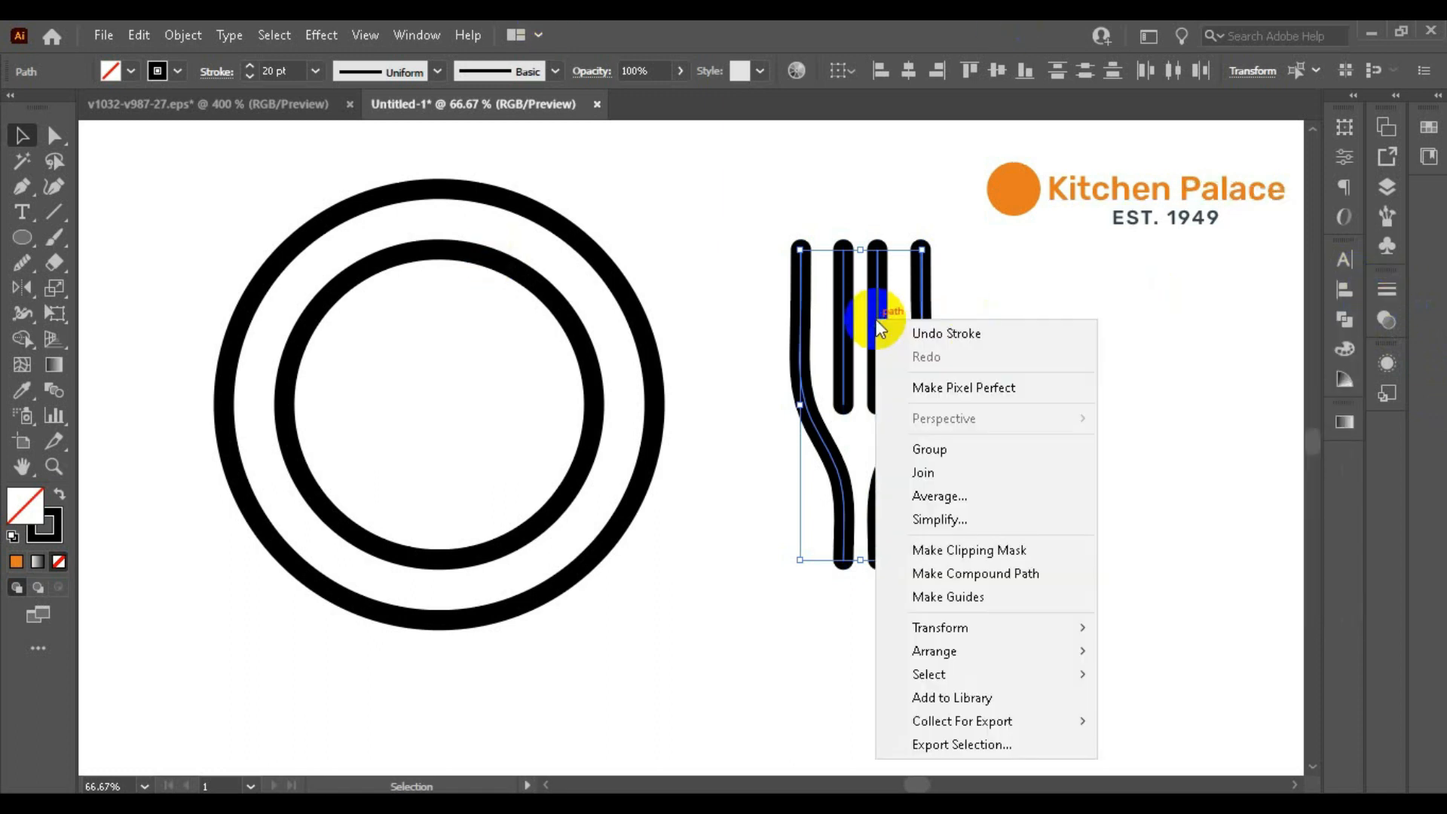
left_click(932, 454)
left_click(1040, 424)
Step: Place the fork over the circles and align it with the inner circle, centred horizontally and matched vertically
left_click_drag(782, 377, 905, 431)
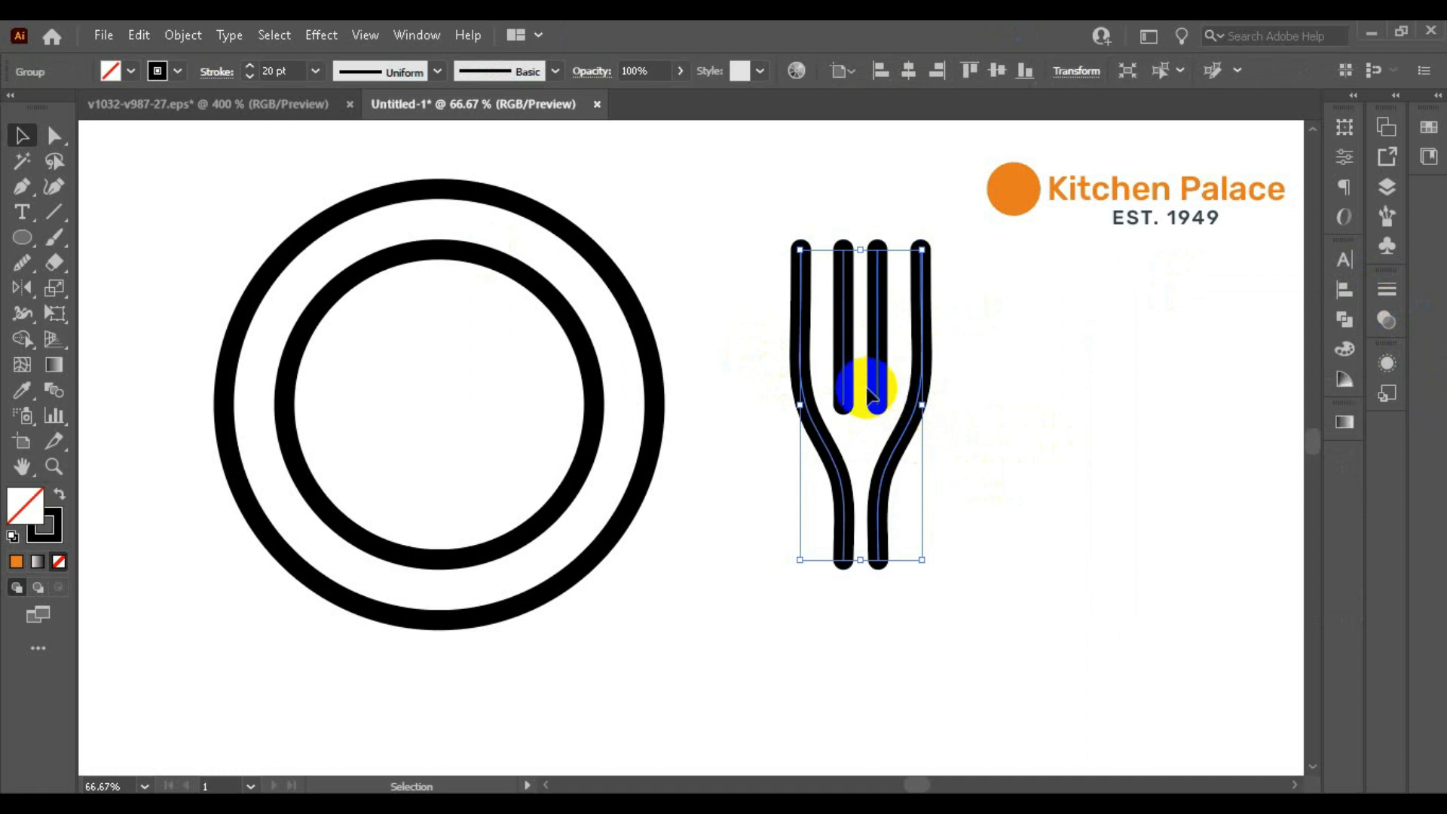
left_click_drag(876, 386, 461, 427)
left_click(576, 334, "shift")
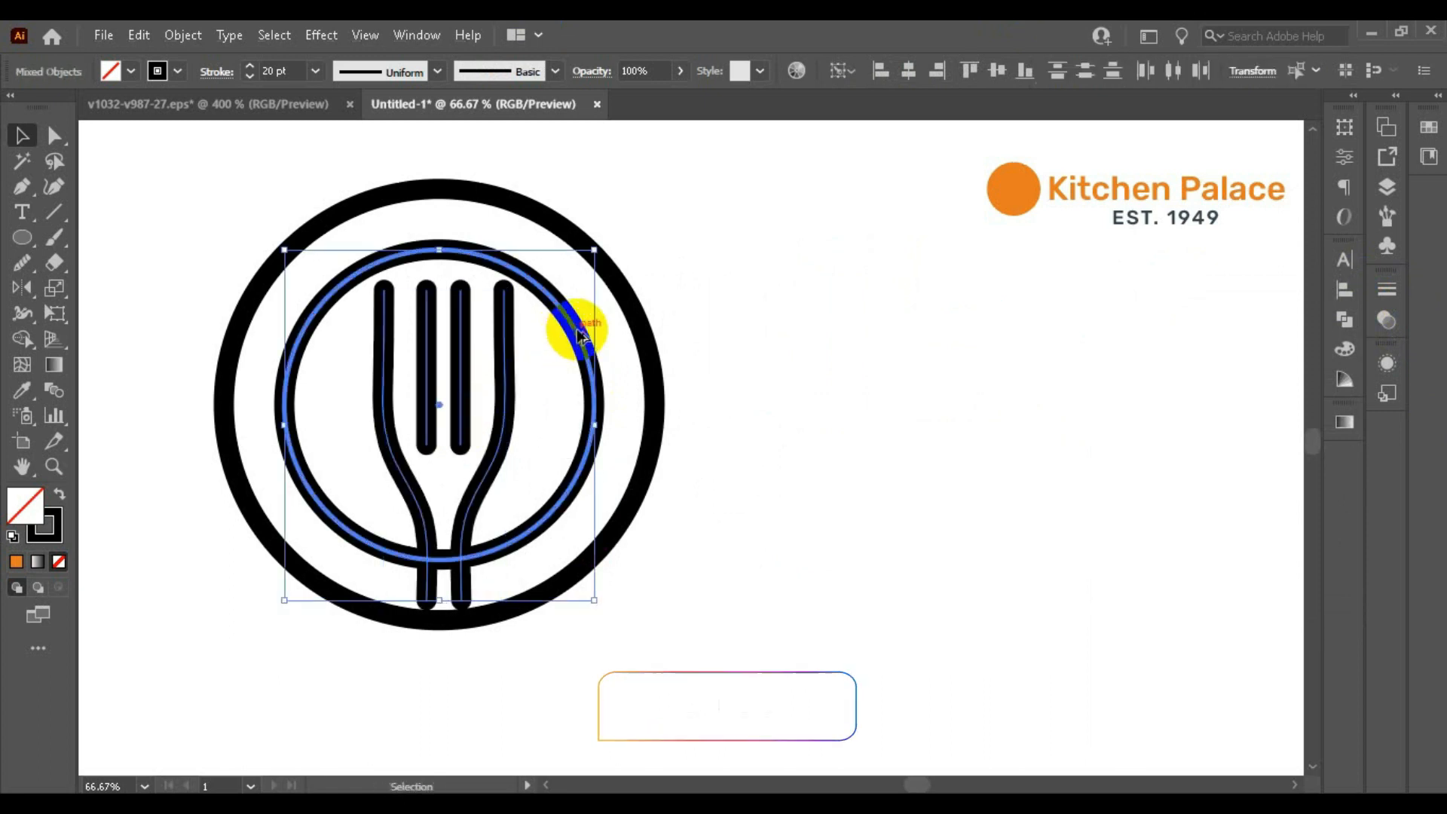
left_click(909, 70)
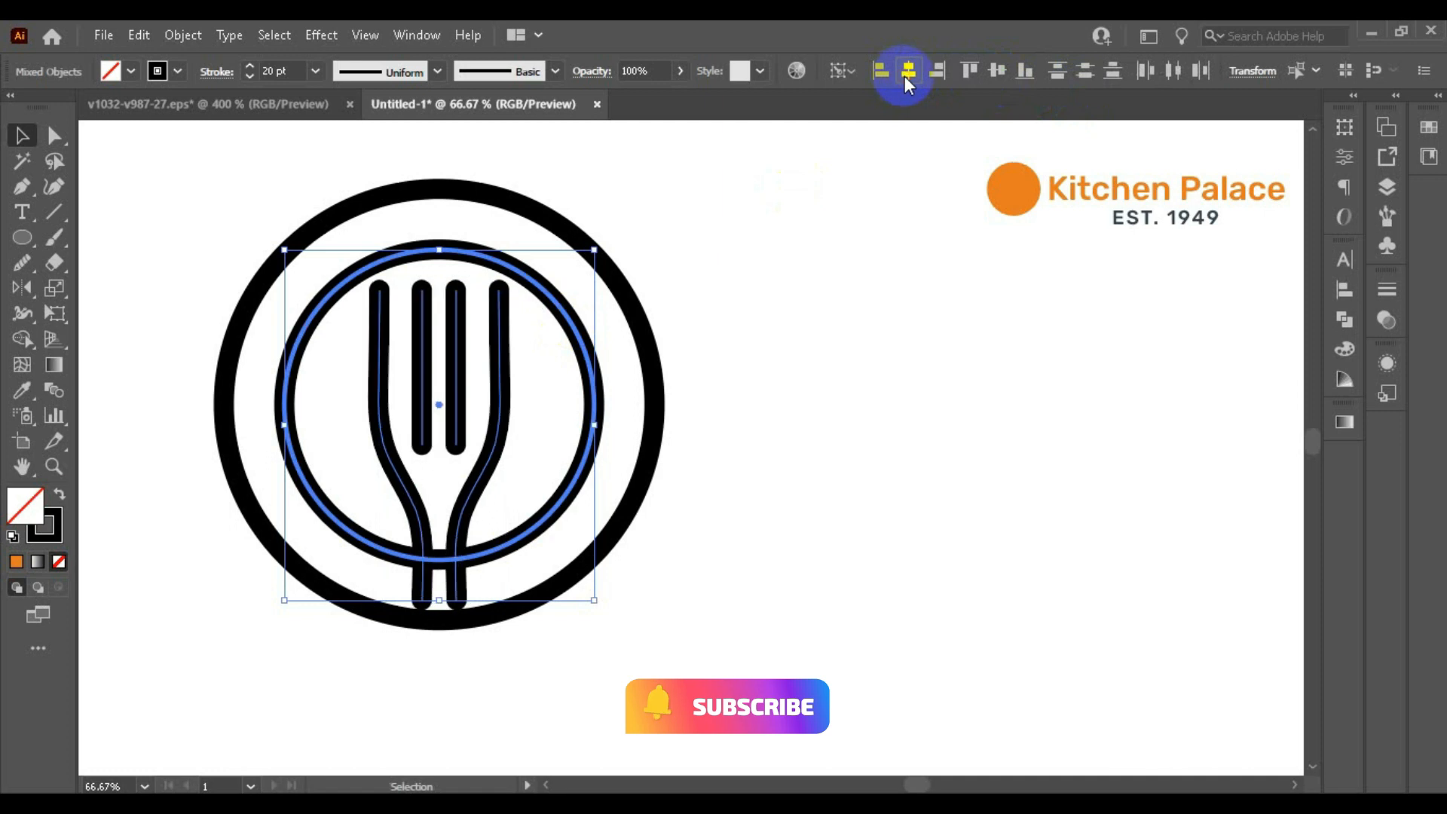
left_click(1015, 71)
left_click(912, 354)
Step: Move the plate circles and fork together to the right, toward the middle of the canvas
left_click_drag(219, 258, 648, 507)
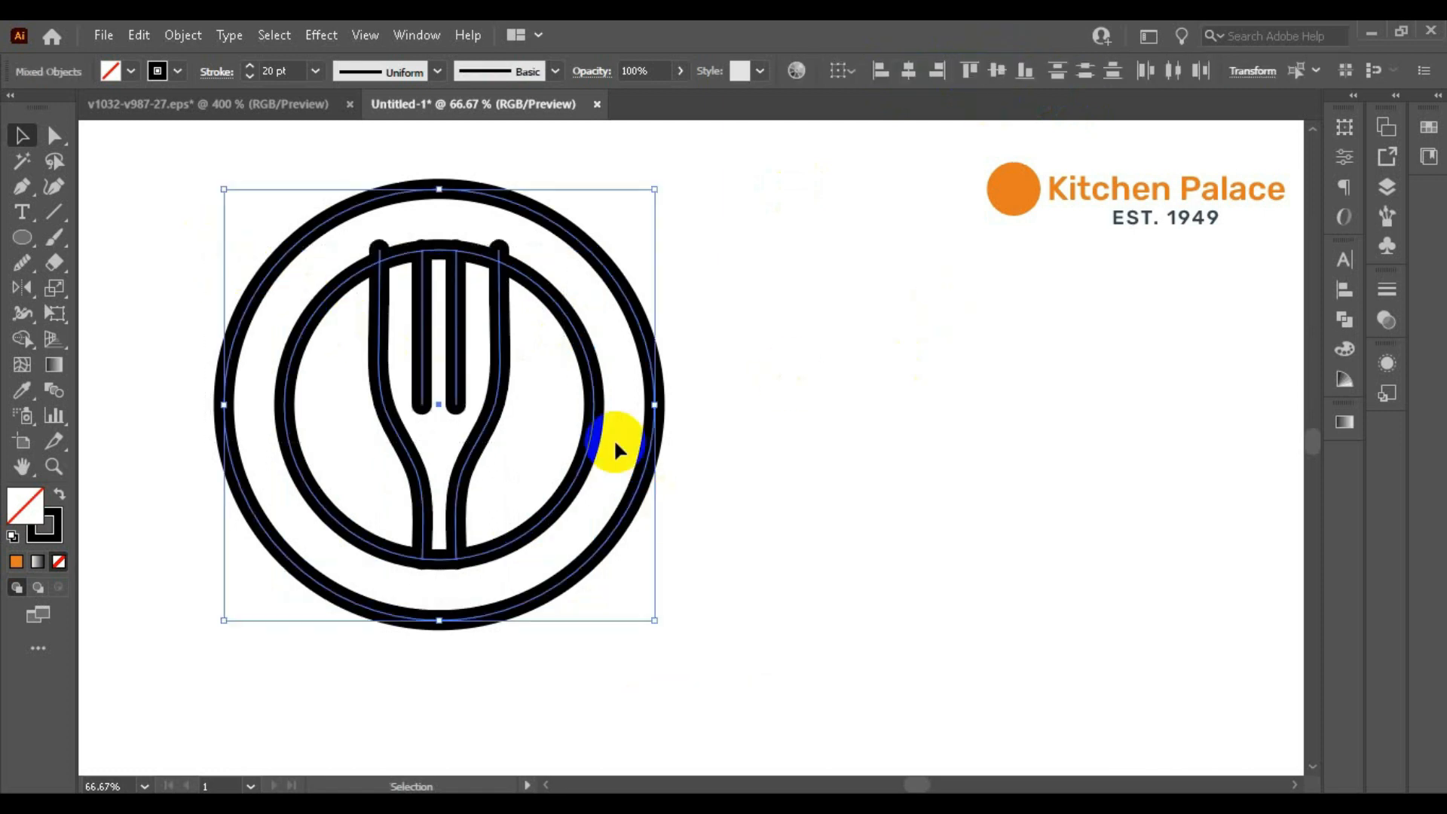
left_click_drag(581, 322, 745, 389)
left_click(1020, 345)
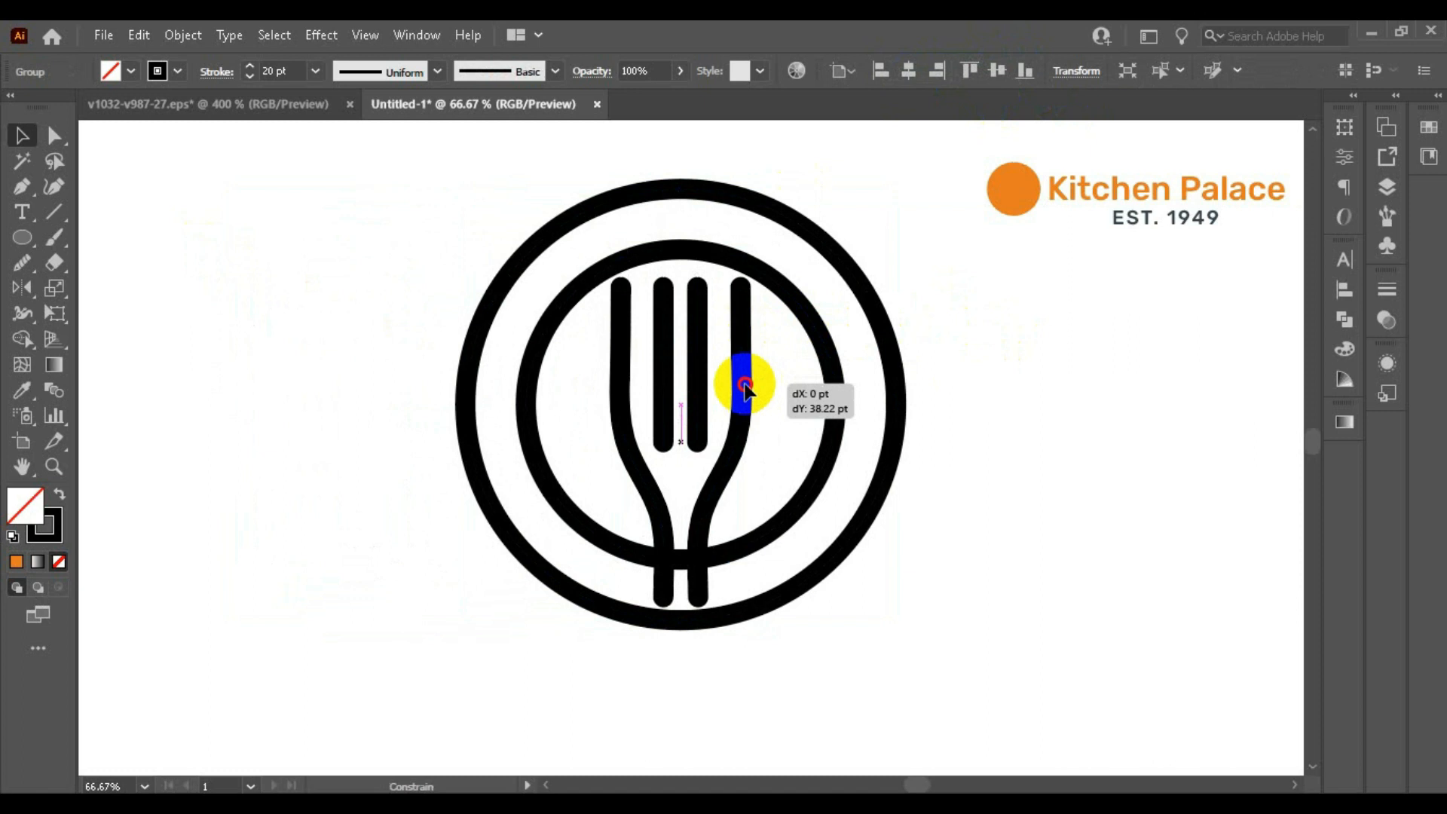
Step: Lower the fork about 38 pt and shorten it vertically about its centre so its handle ends on the inner circle's lower edge
left_click_drag(745, 388, 745, 388)
left_click_drag(681, 599, 683, 559)
left_click(901, 529)
Step: Draw two vertical lines below the fork's outer tines, one on each side of the handle, crossing the inner circle's lower edge
left_click(53, 215)
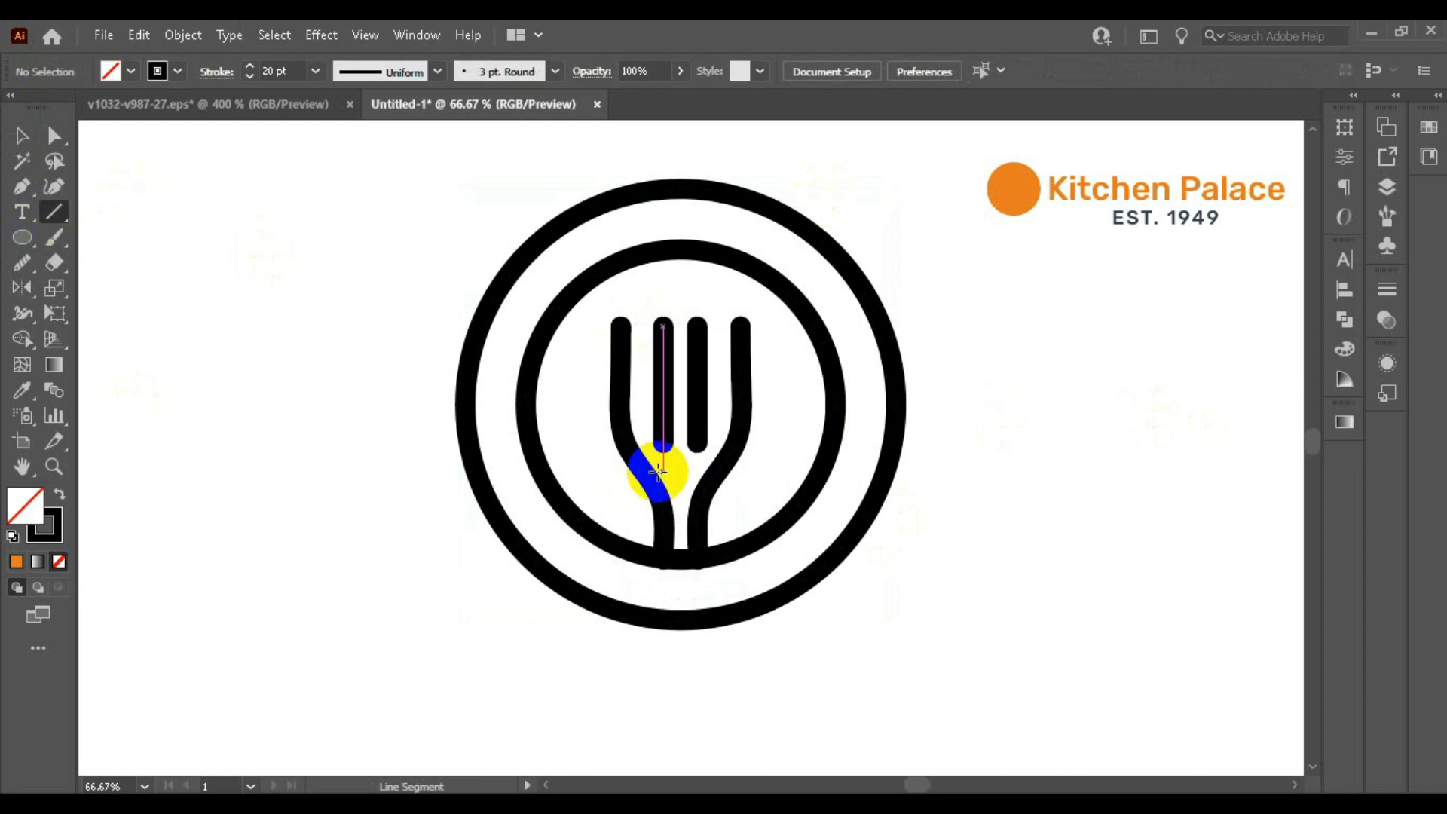
left_click_drag(743, 462, 742, 582)
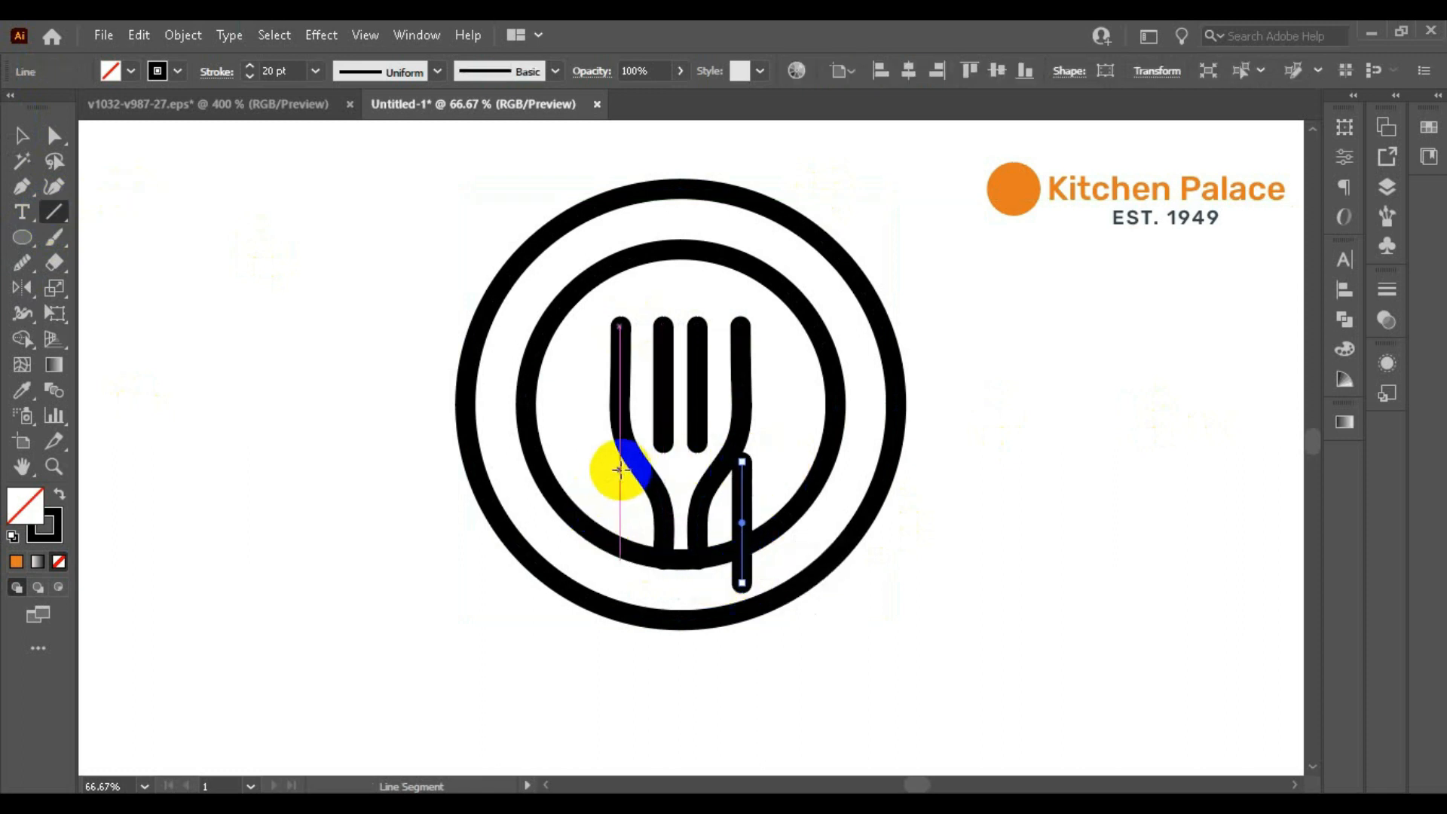
left_click_drag(619, 469, 620, 583)
Step: Duplicate the complete plate and fork artwork to the left of the original
left_click(22, 137)
left_click_drag(494, 285, 894, 592)
scroll(894, 513, "down", 1)
left_click(1072, 475)
left_click_drag(486, 277, 617, 357)
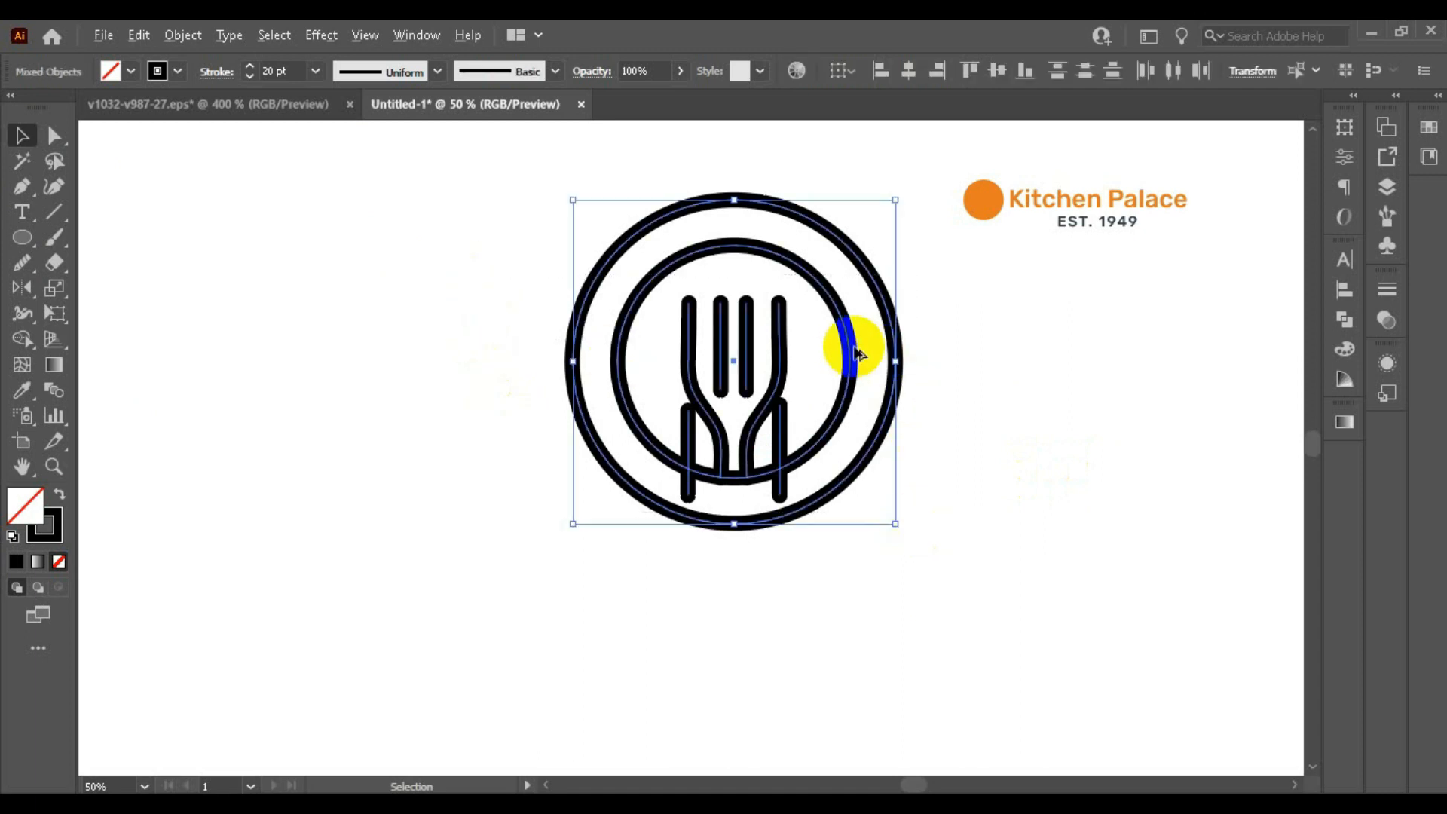
left_click_drag(850, 353, 414, 346)
Step: On the right-hand artwork, use Shape Builder to remove the two vertical guide lines and the inner circle's arc between them
left_click_drag(557, 191, 911, 513)
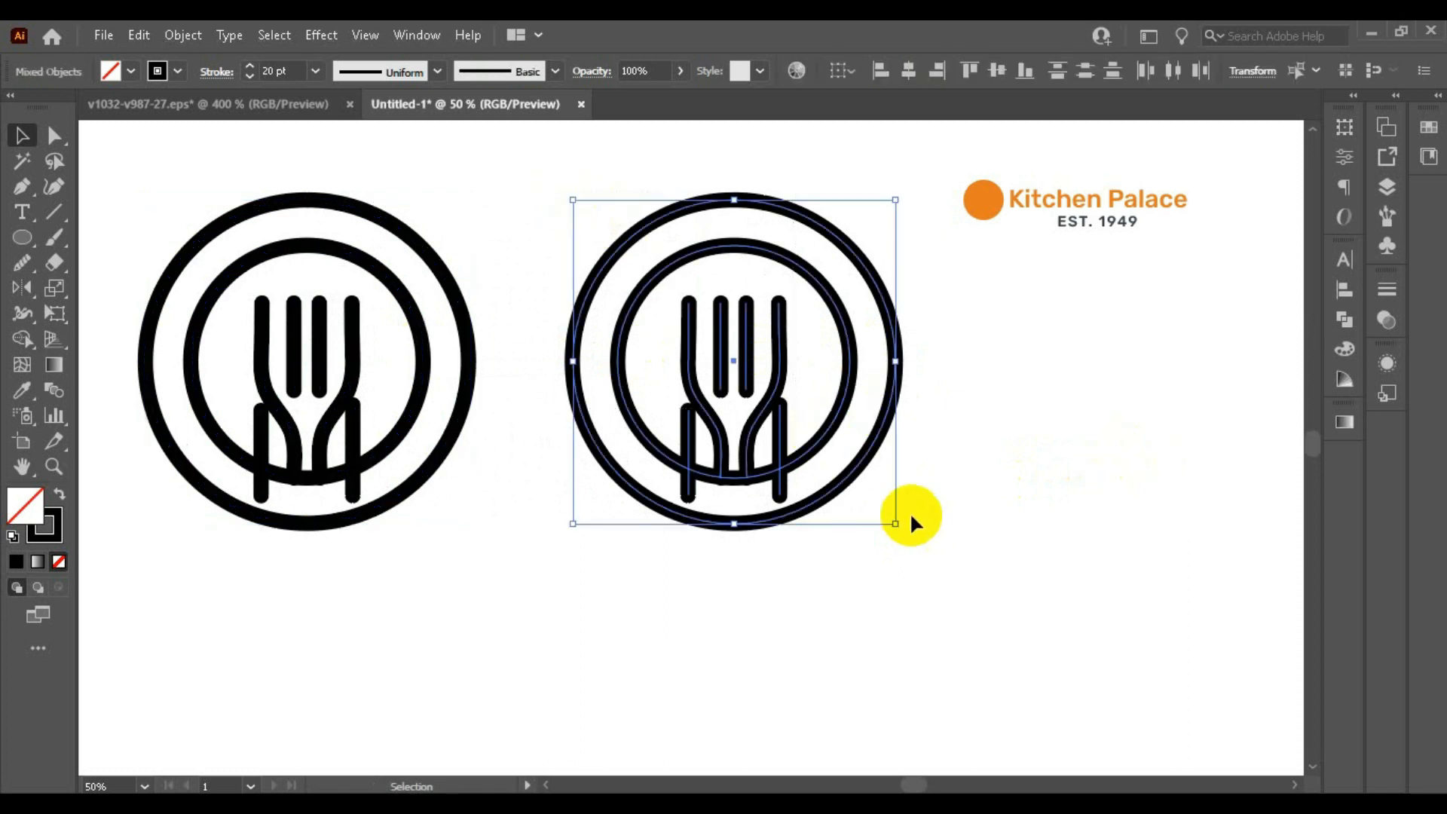
left_click(22, 343)
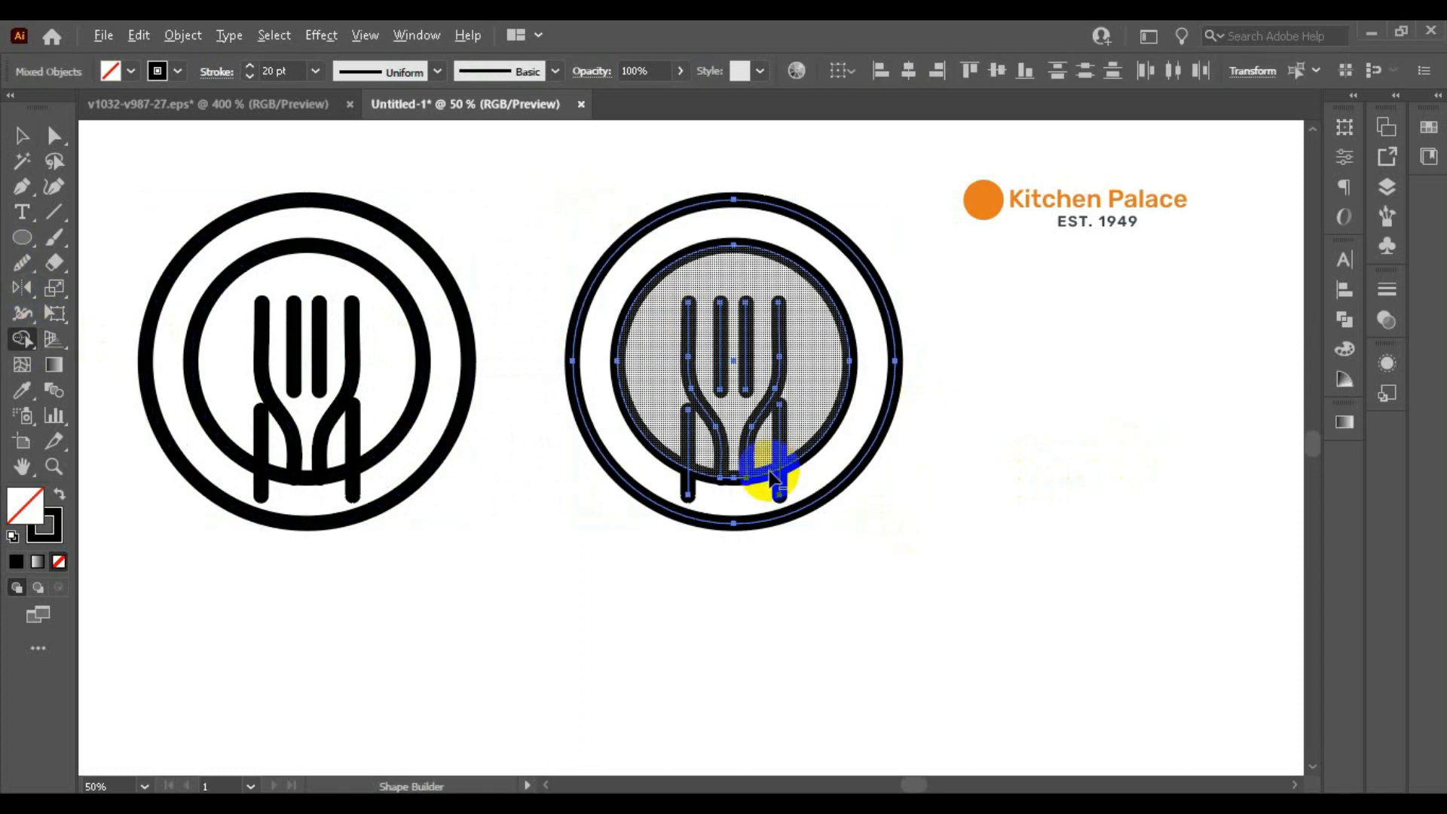
left_click_drag(768, 477, 713, 489)
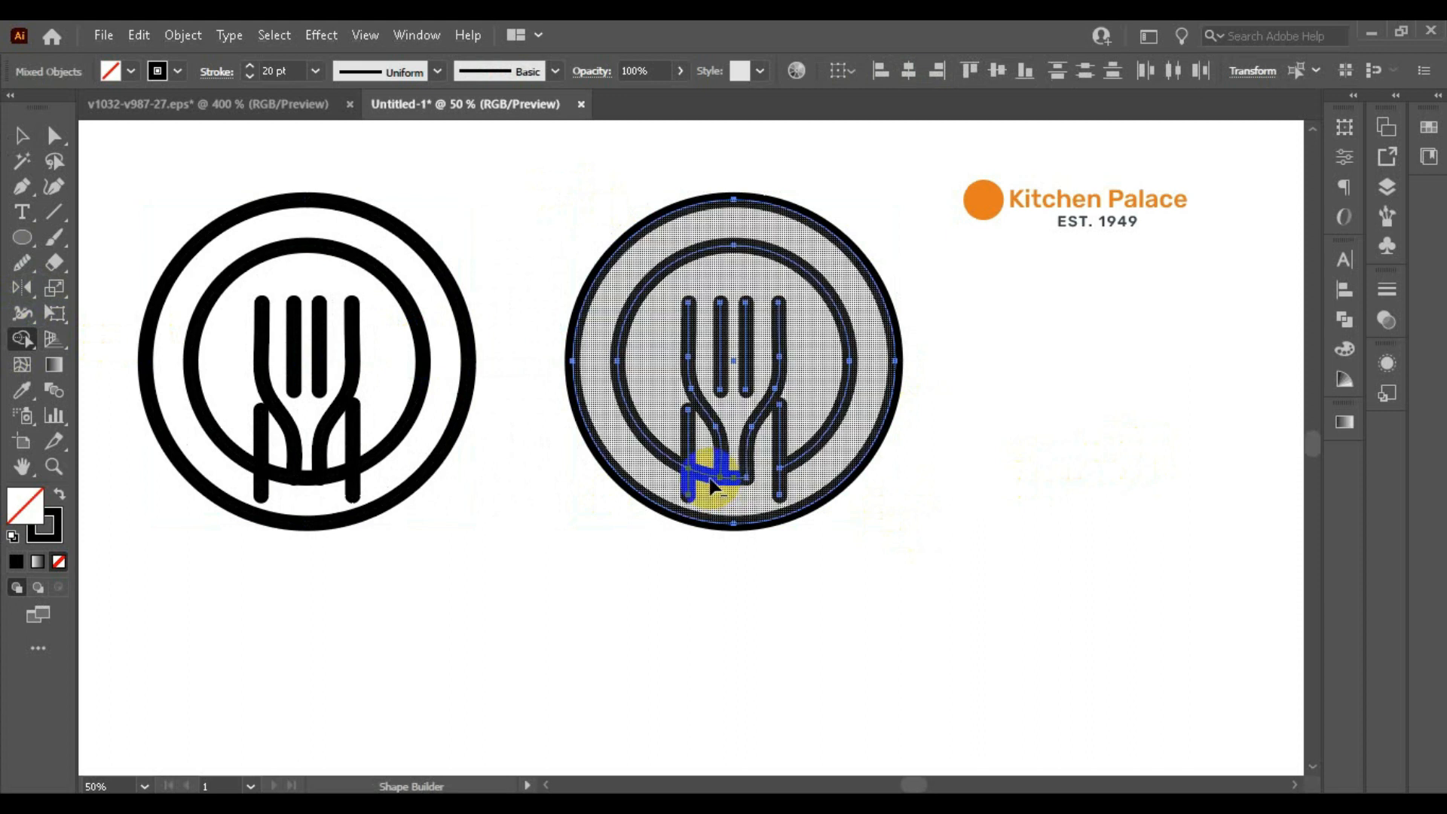
left_click(711, 478, "alt")
left_click(740, 479, "alt")
left_click(781, 492, "alt")
left_click(687, 452, "alt")
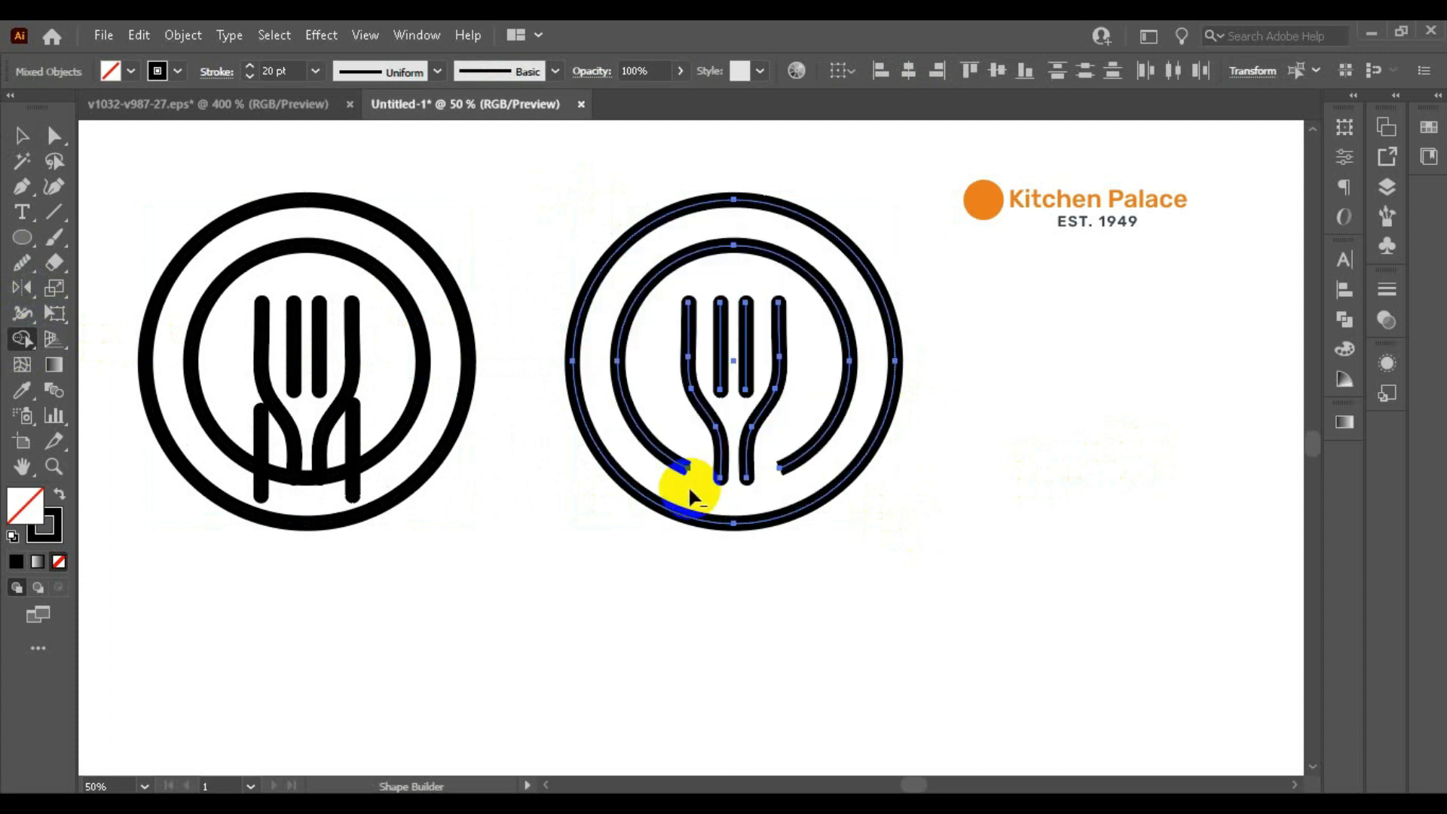
Step: Give the open inner arc of the right-hand plate a round stroke cap
left_click(31, 140)
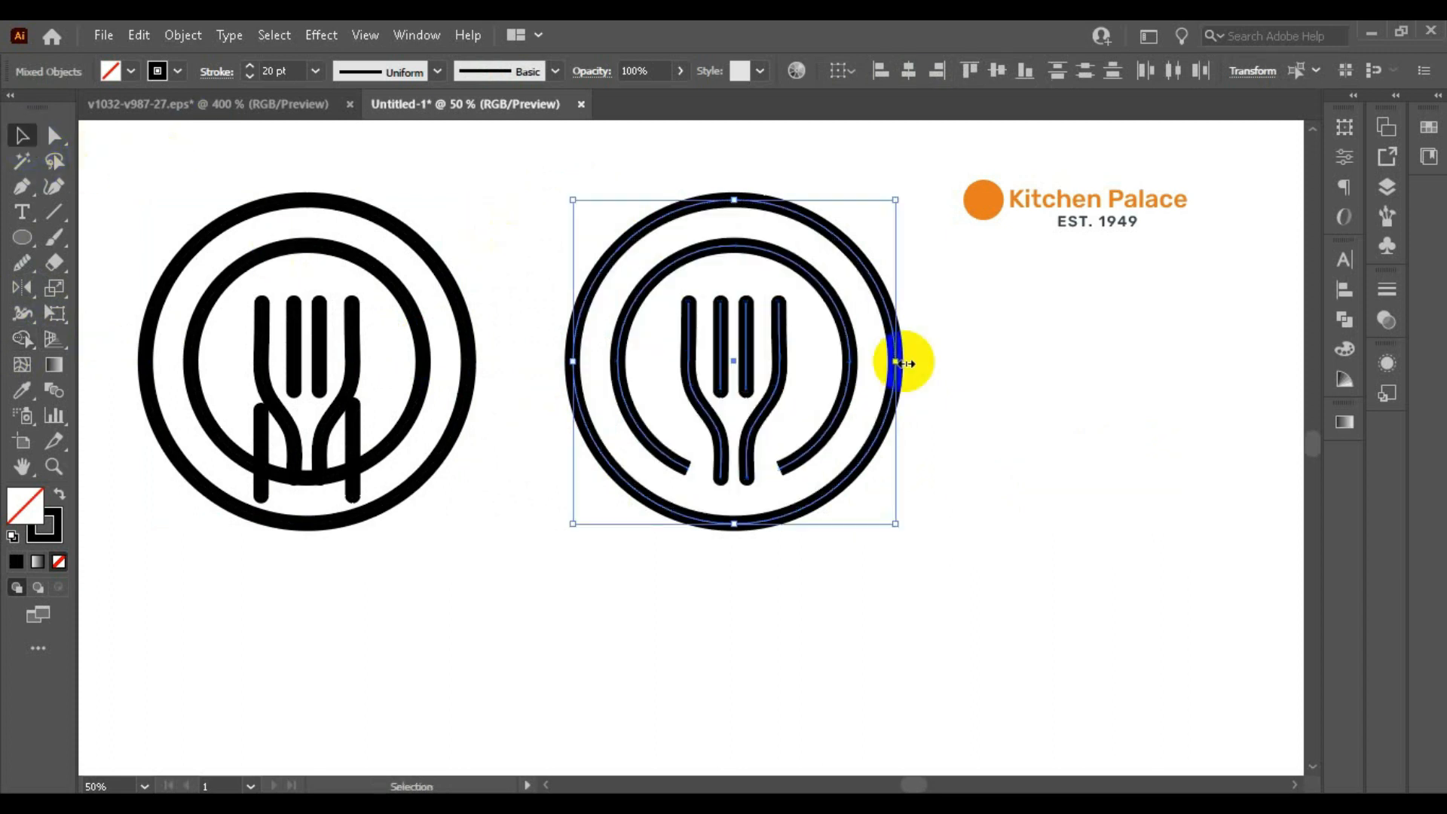
left_click(964, 345)
left_click(849, 341)
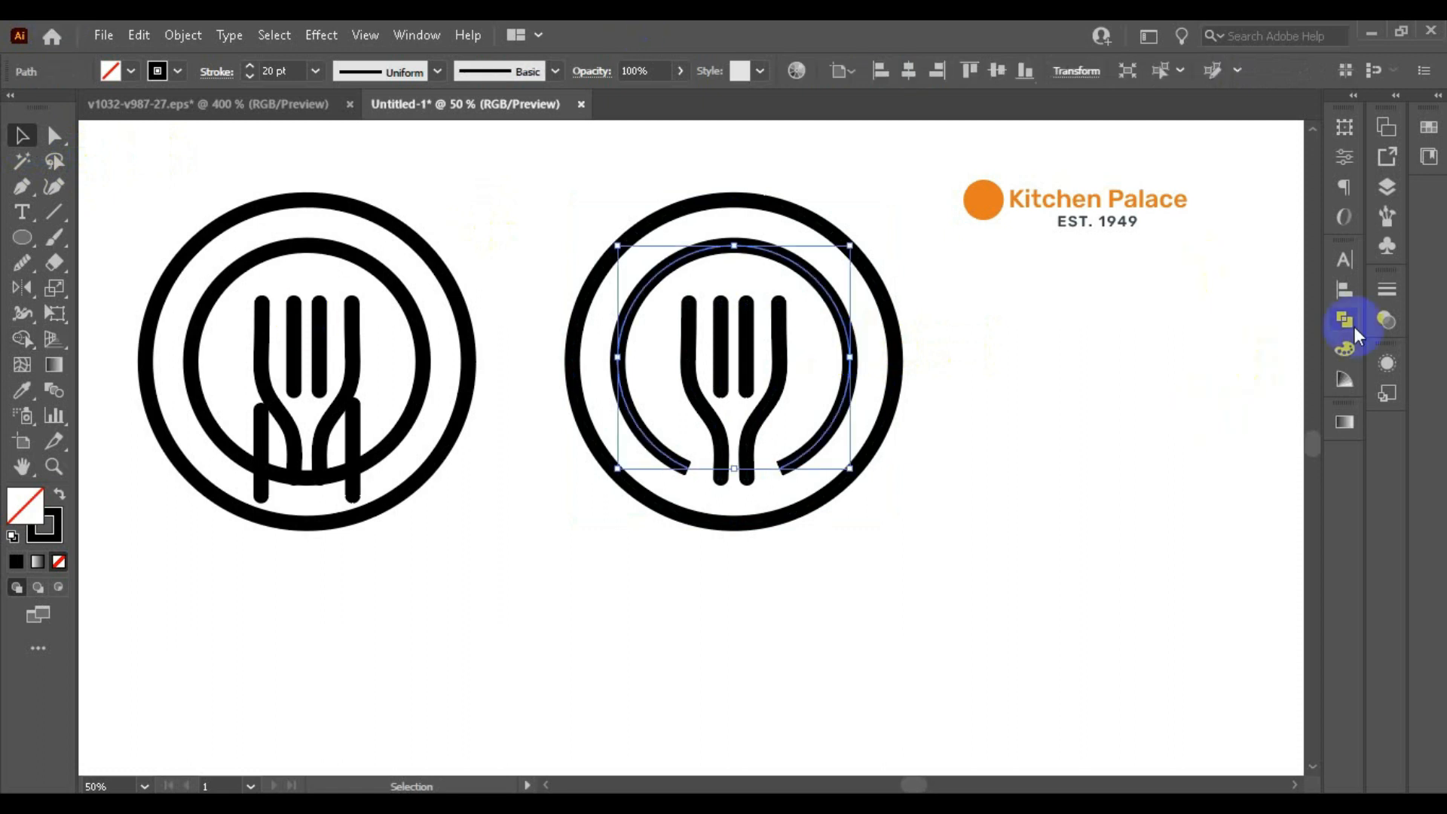
left_click(1385, 290)
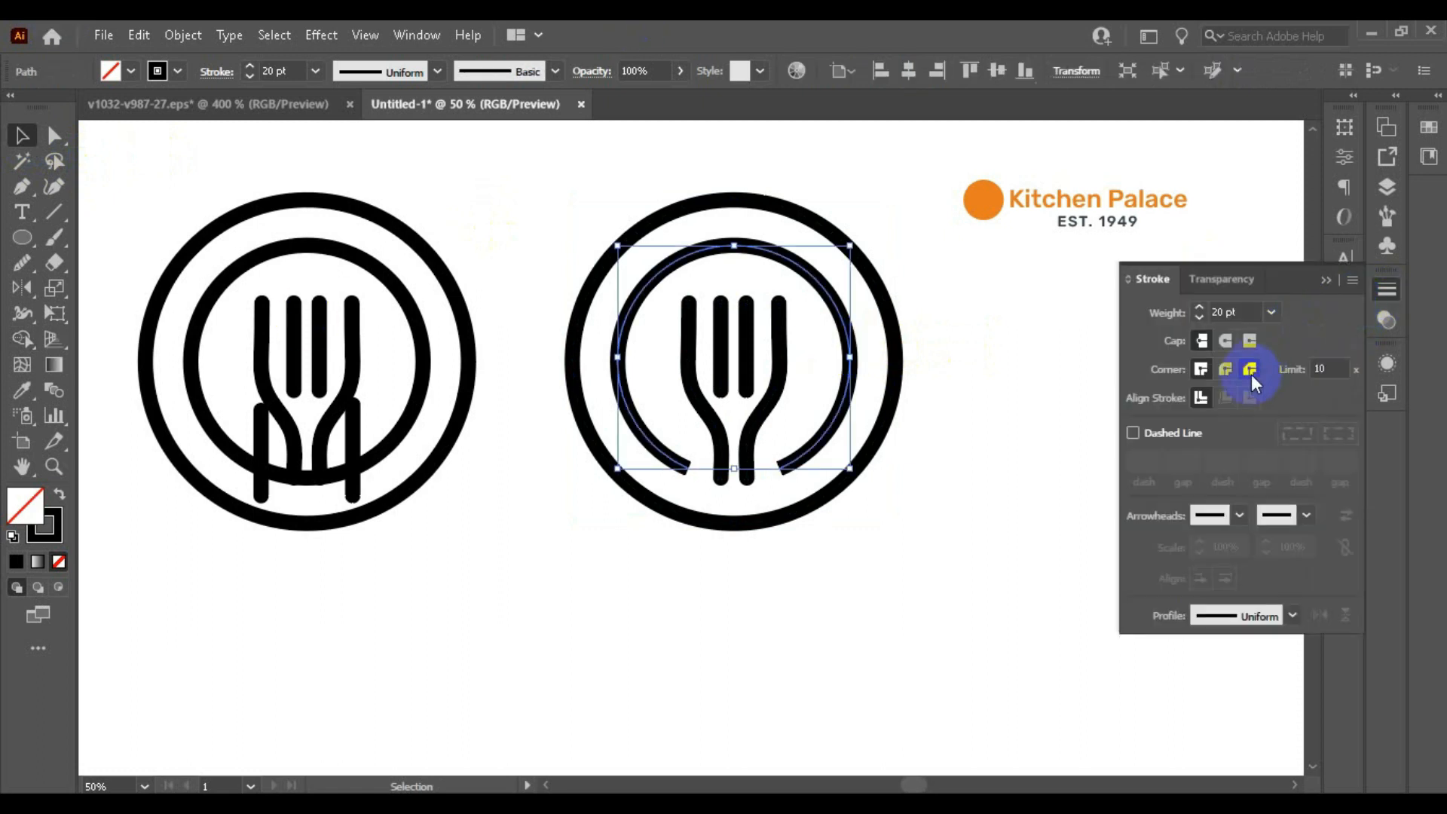
left_click(1232, 342)
left_click(1389, 294)
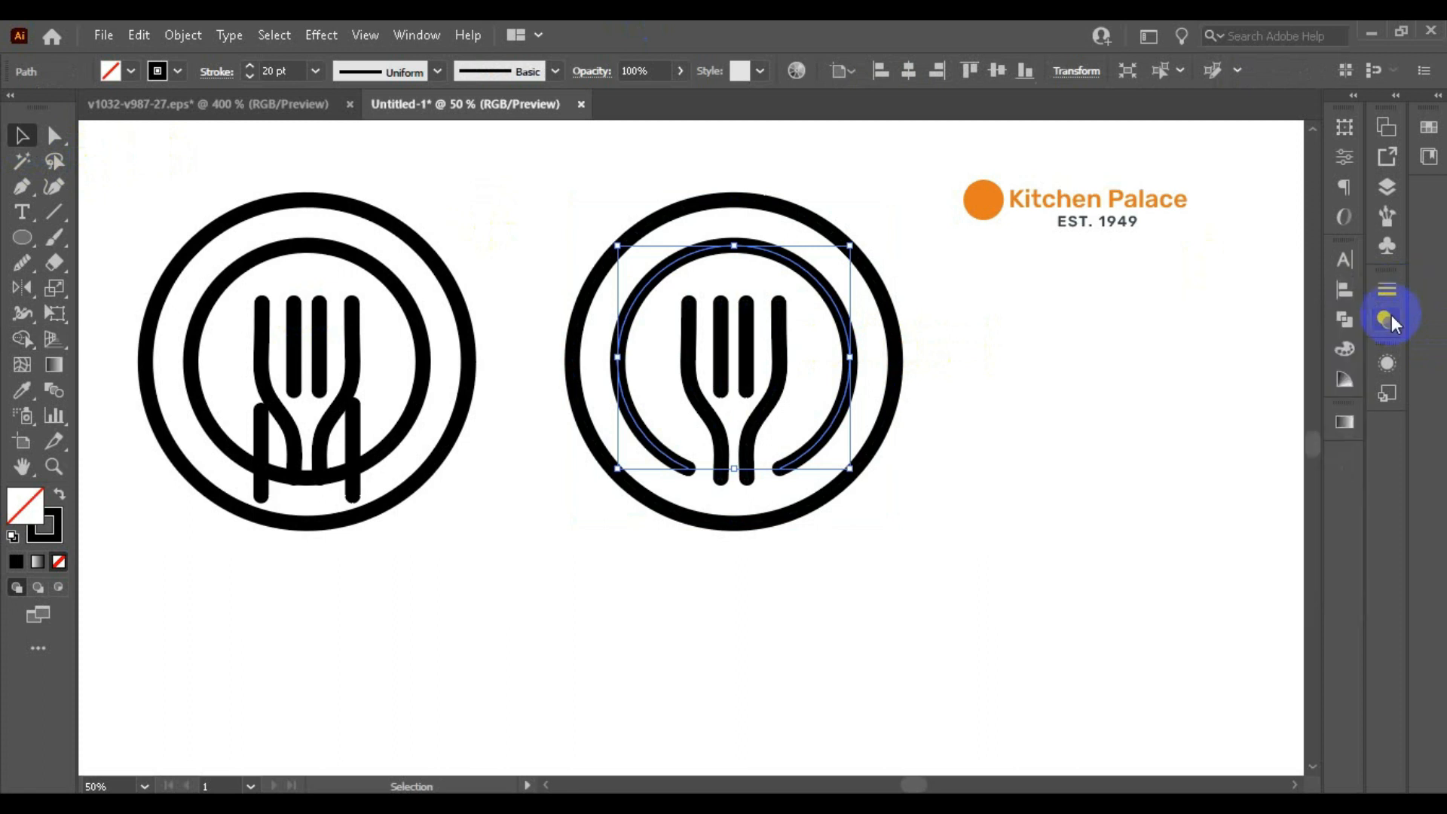
left_click(985, 580)
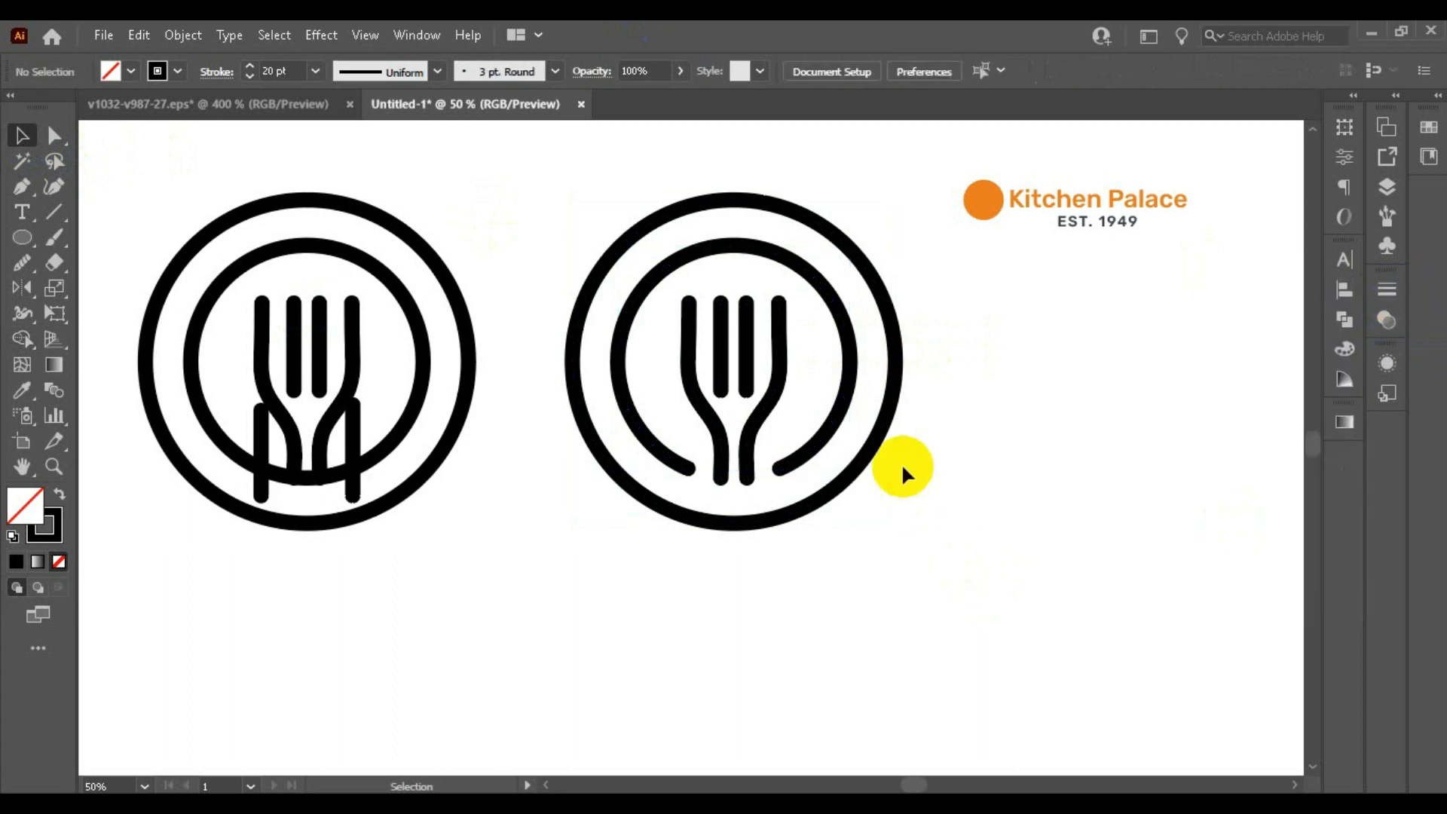
Step: Expand all strokes of the right-hand plate and fork artwork into filled shapes
left_click(754, 439)
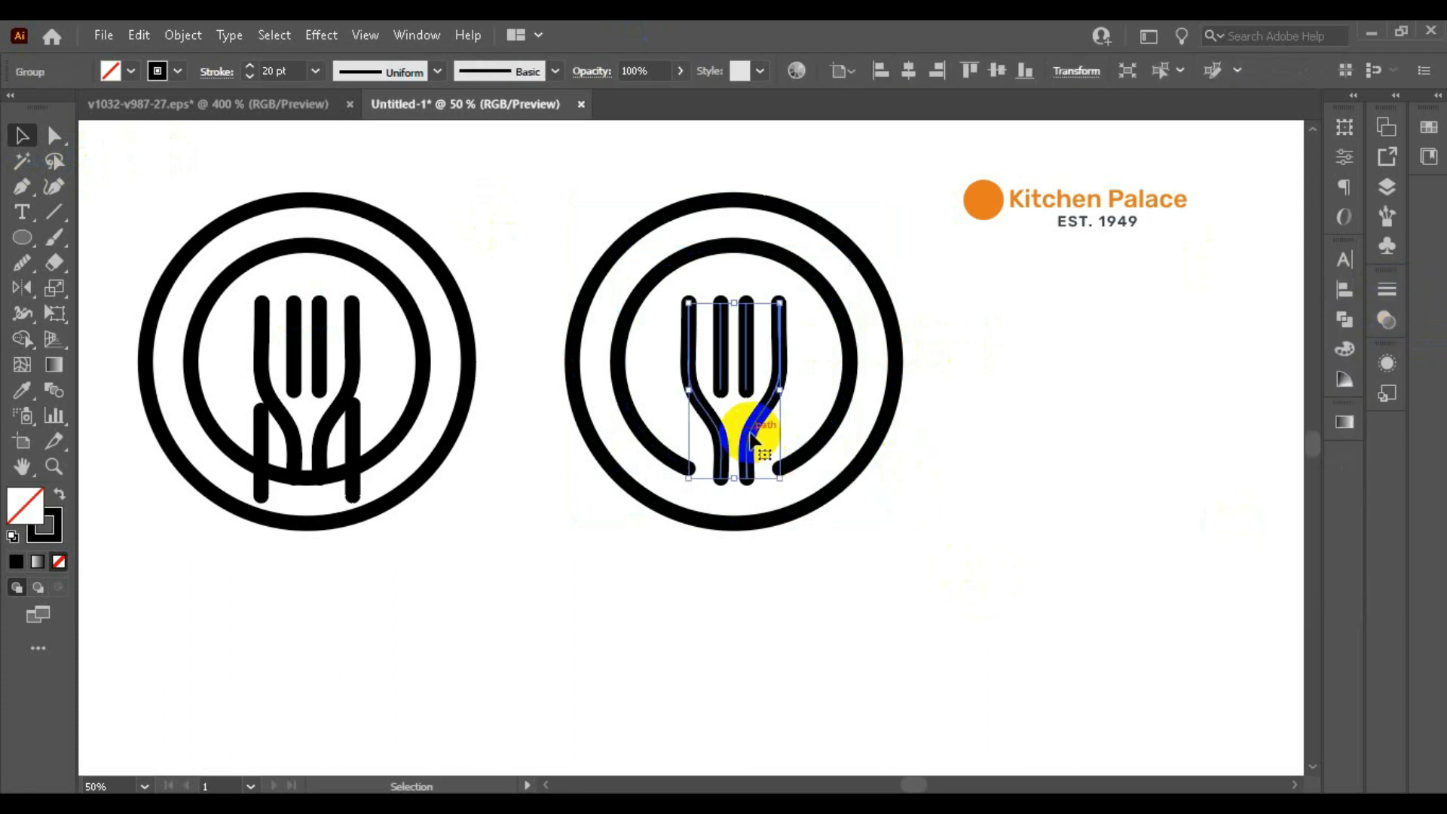
left_click_drag(595, 143, 939, 518)
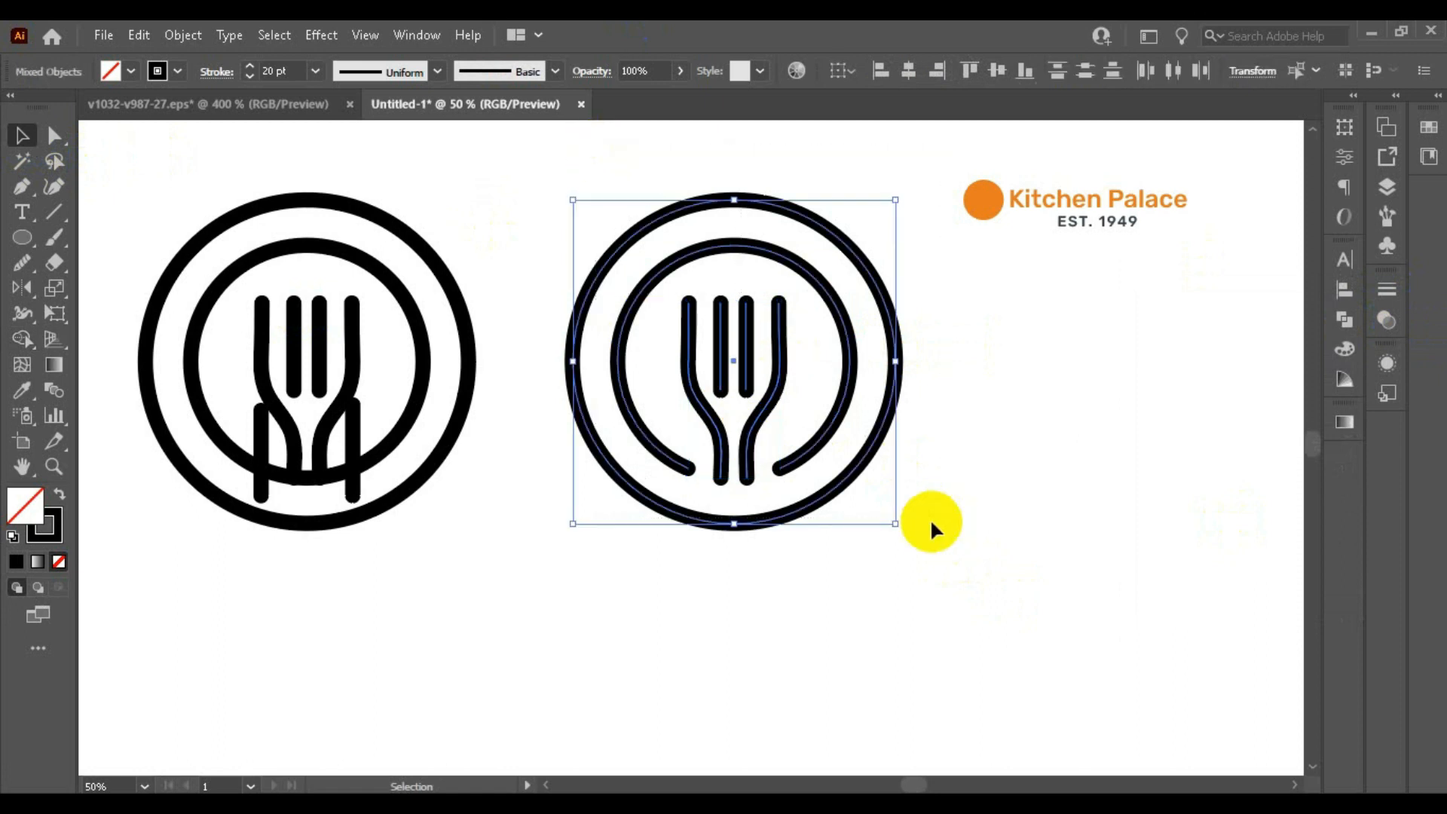
left_click(183, 34)
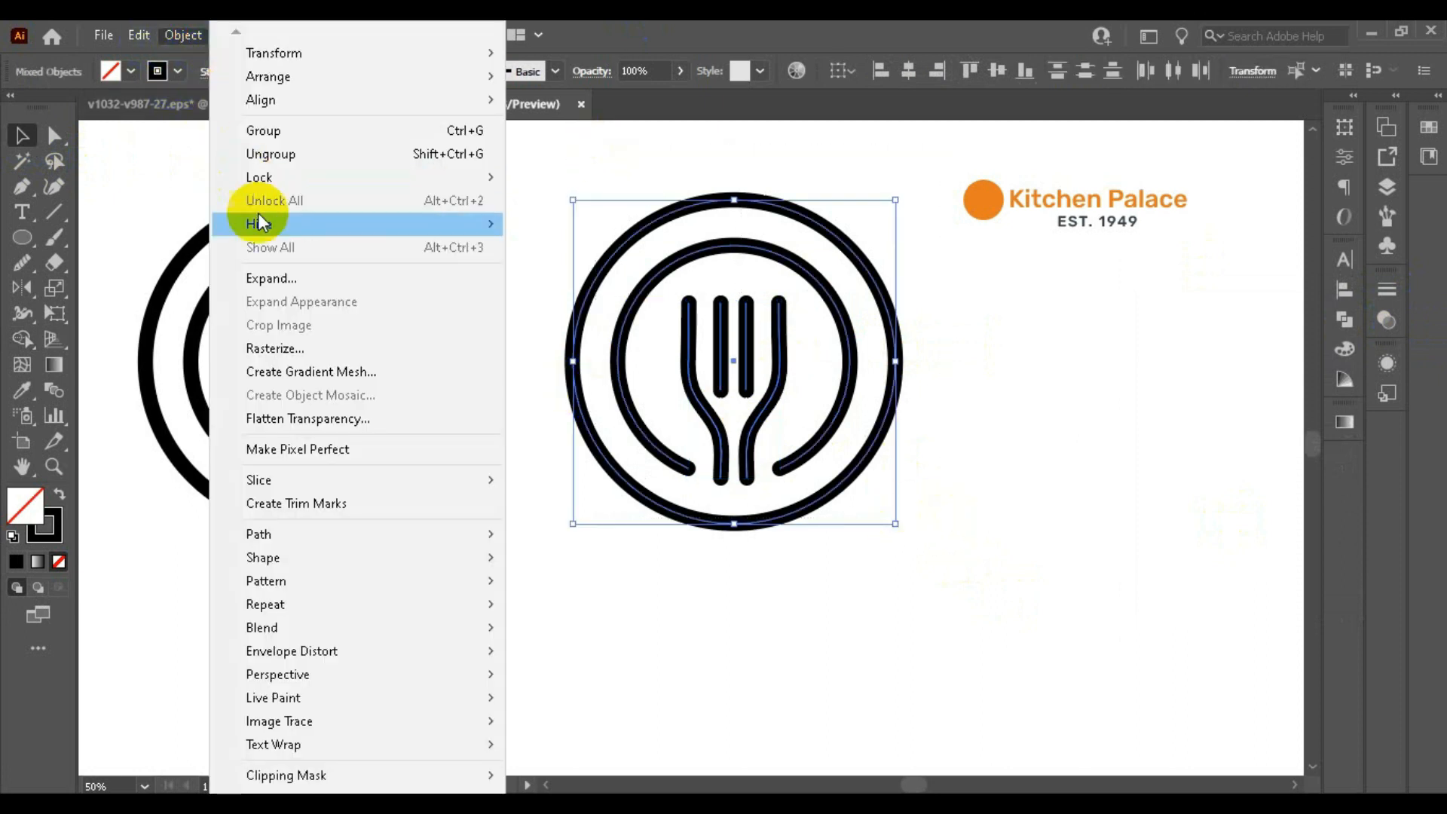
left_click(265, 280)
left_click(693, 544)
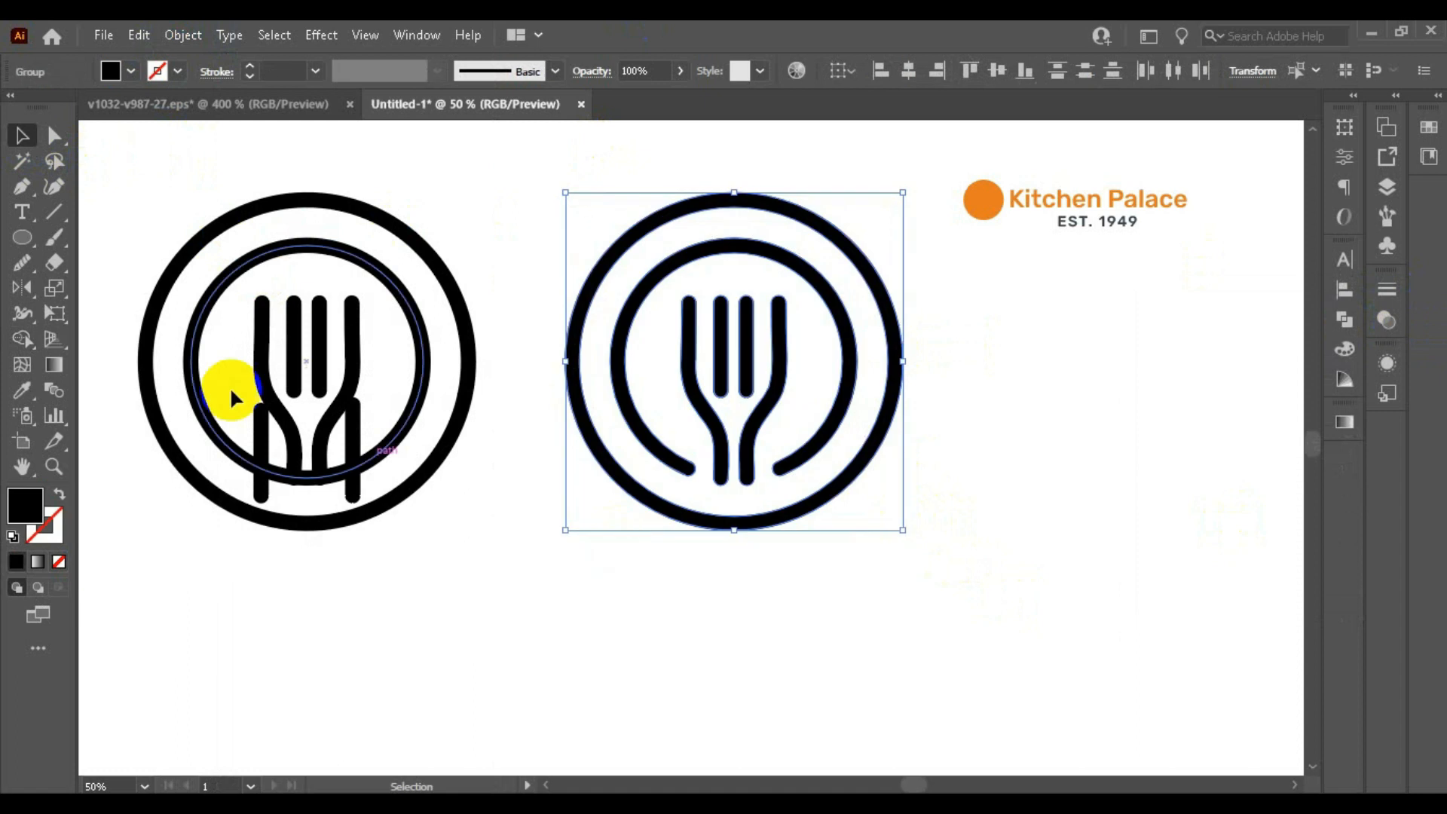
Step: Colour the right-hand artwork's inner arc with the orange sampled from the circle beside the Kitchen Palace text
left_click(1006, 472)
left_click(854, 368)
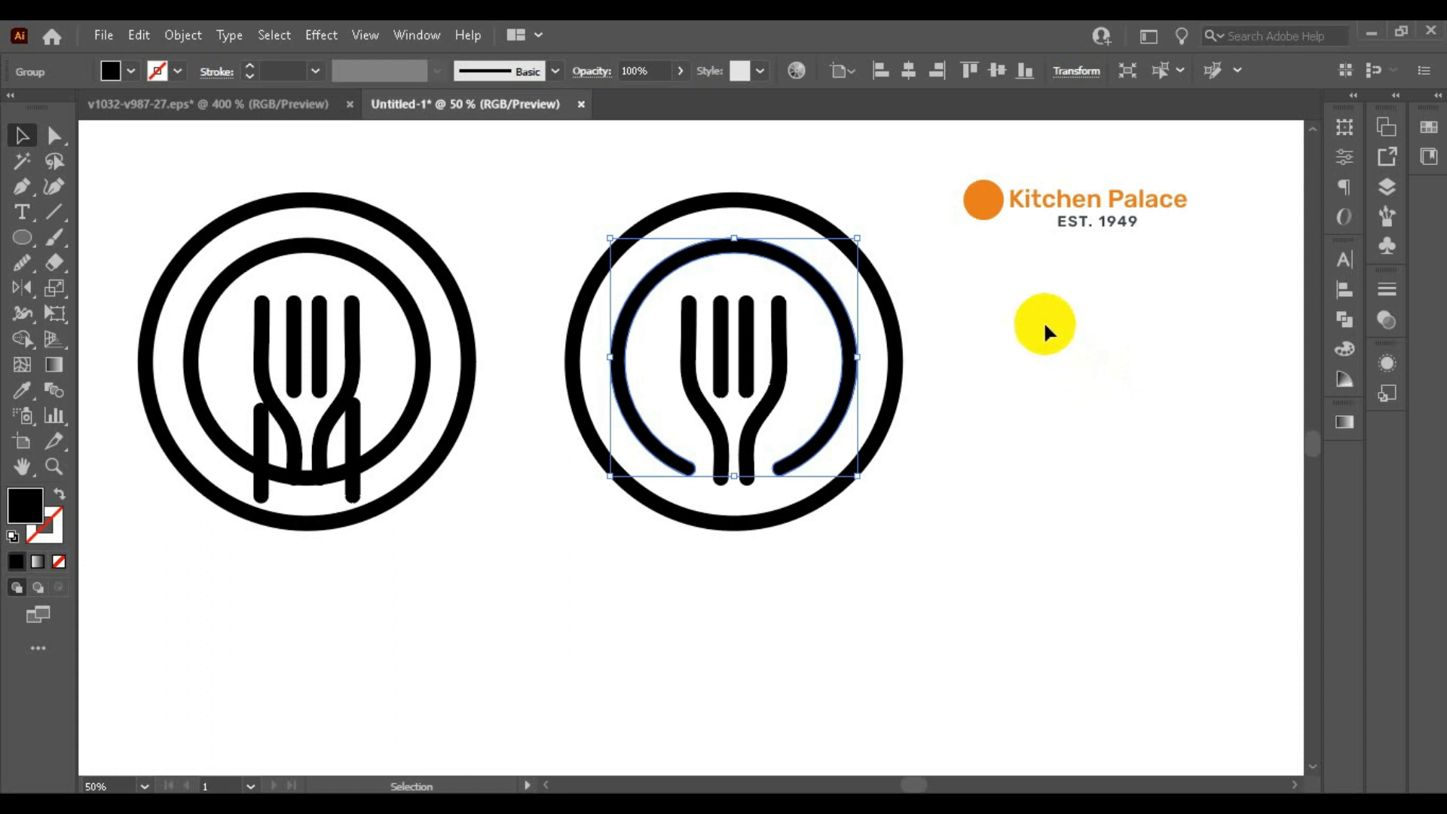
key("i")
left_click(982, 200)
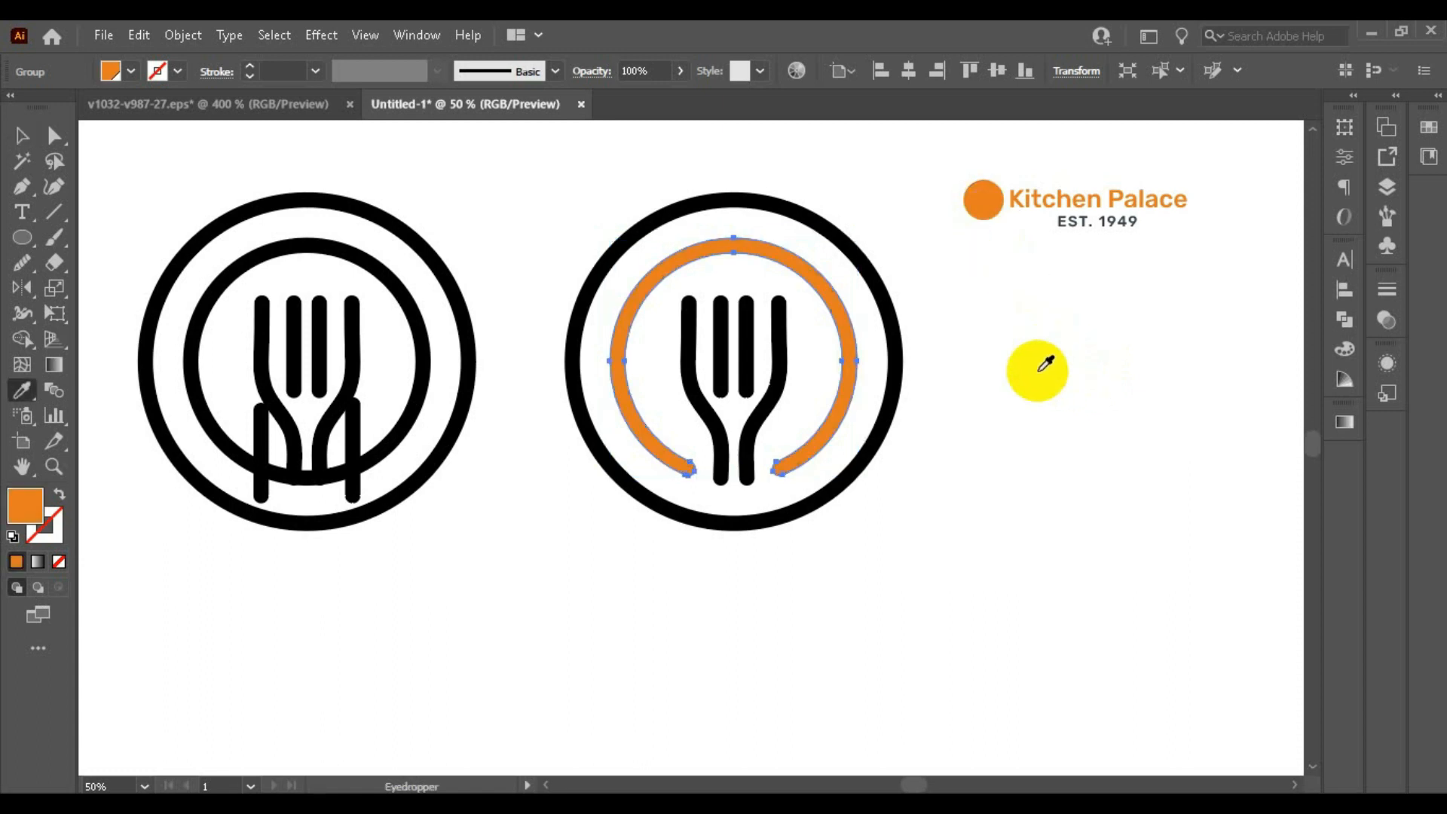
key("v")
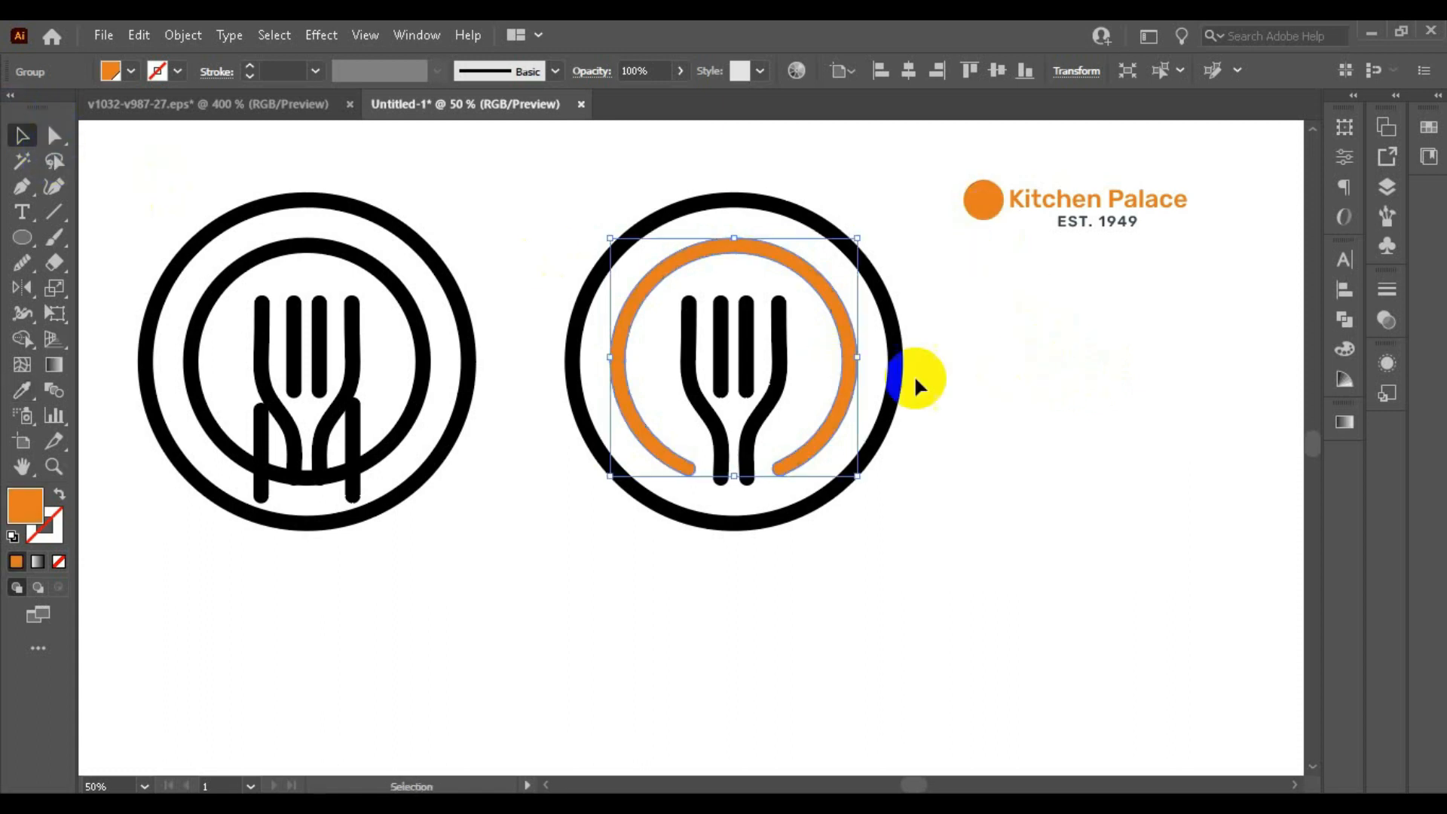
Step: Fill the right-hand artwork's outer ring and fork with a dark grey swatch
left_click(976, 388)
left_click(899, 366)
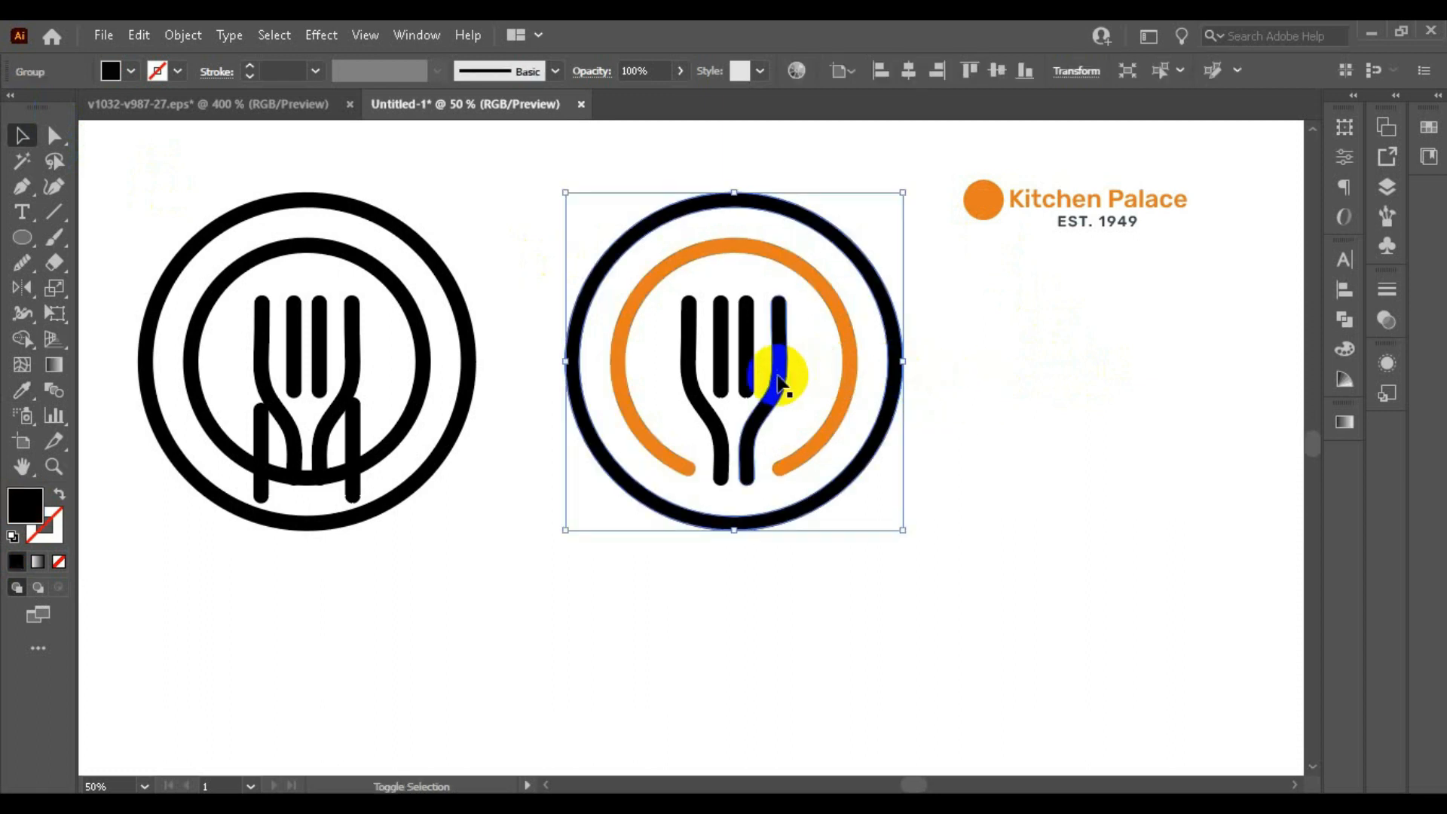
left_click(781, 384, "shift")
left_click(1413, 139)
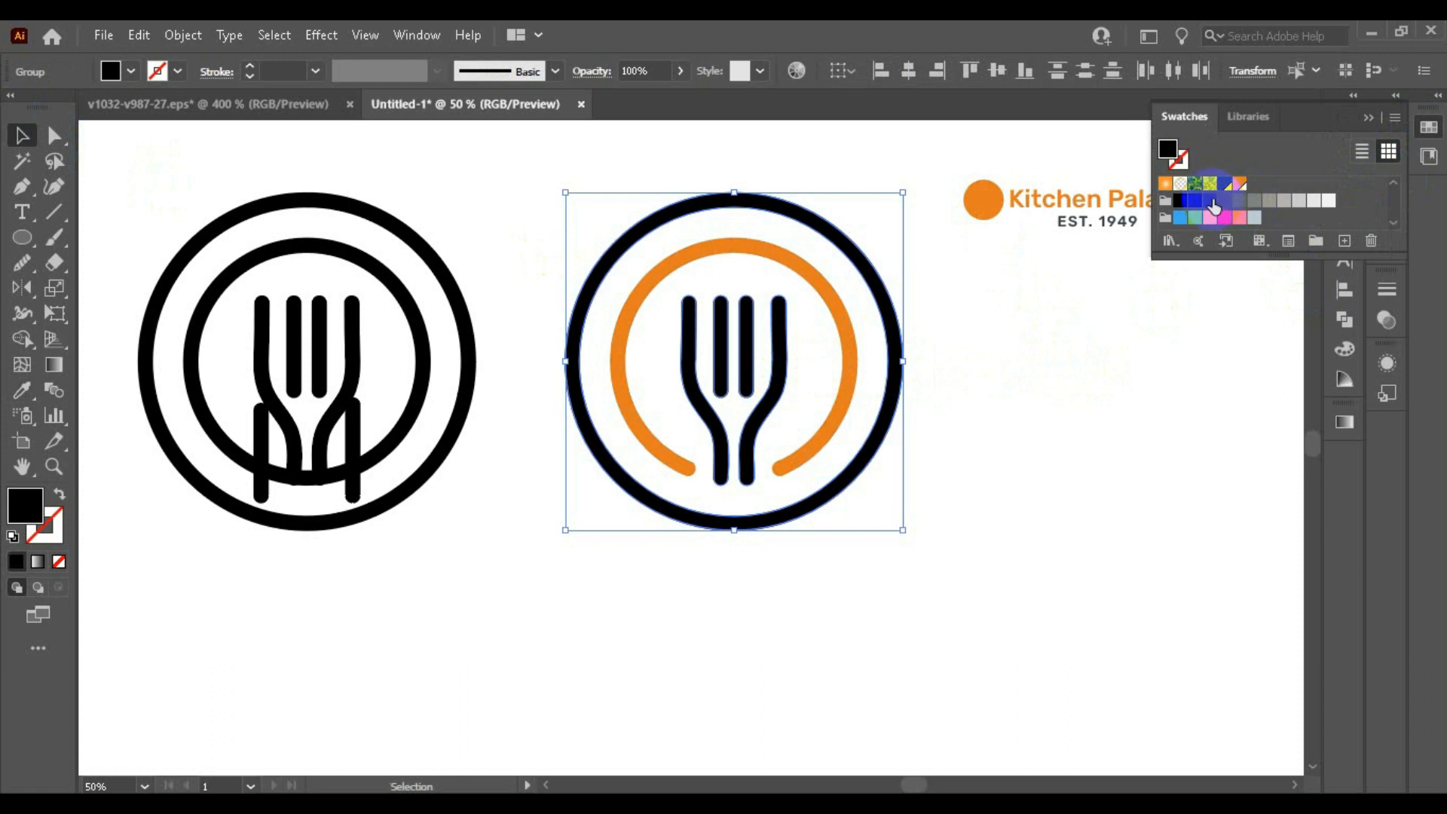
left_click(1210, 201)
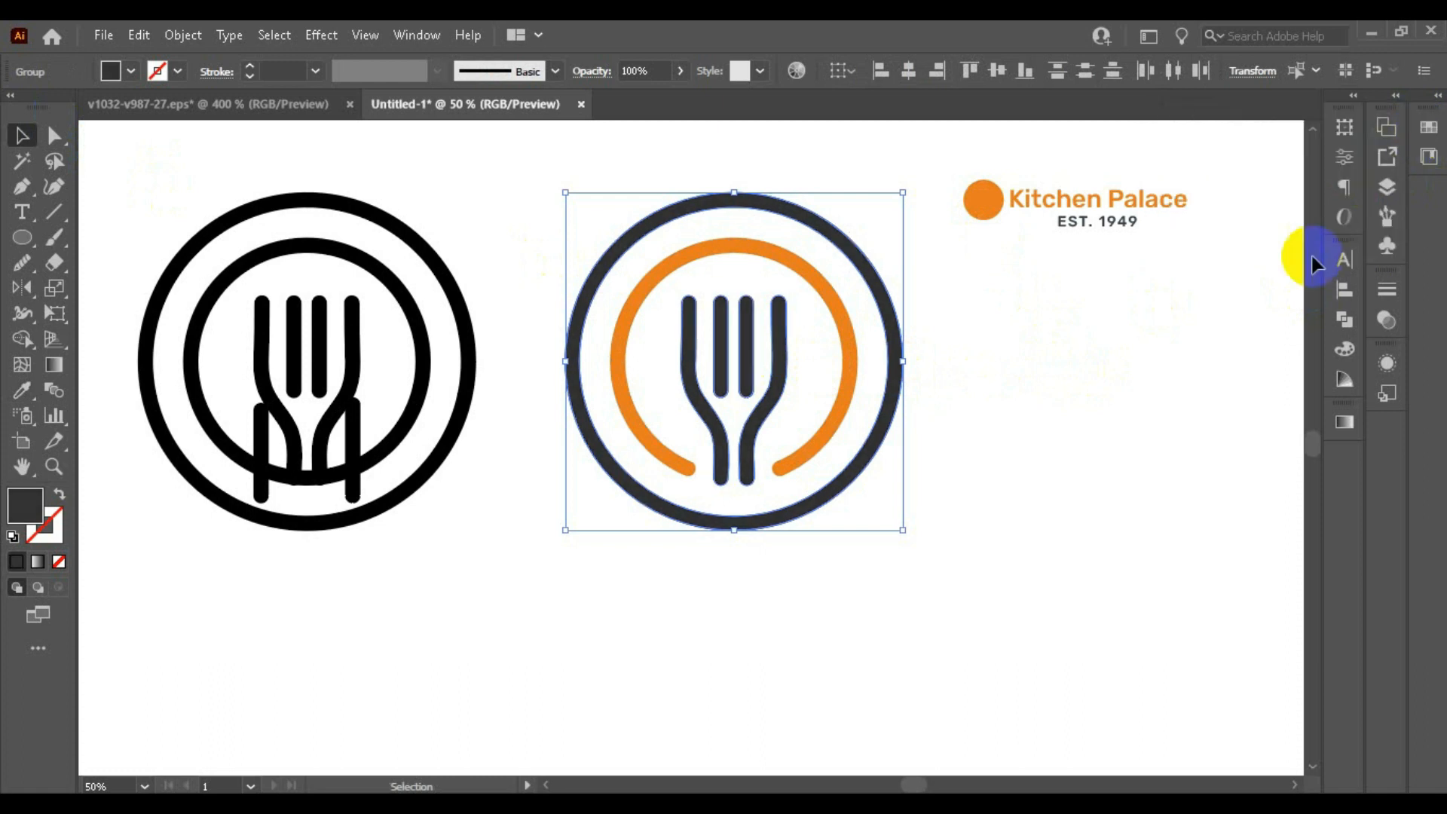
left_click(1071, 441)
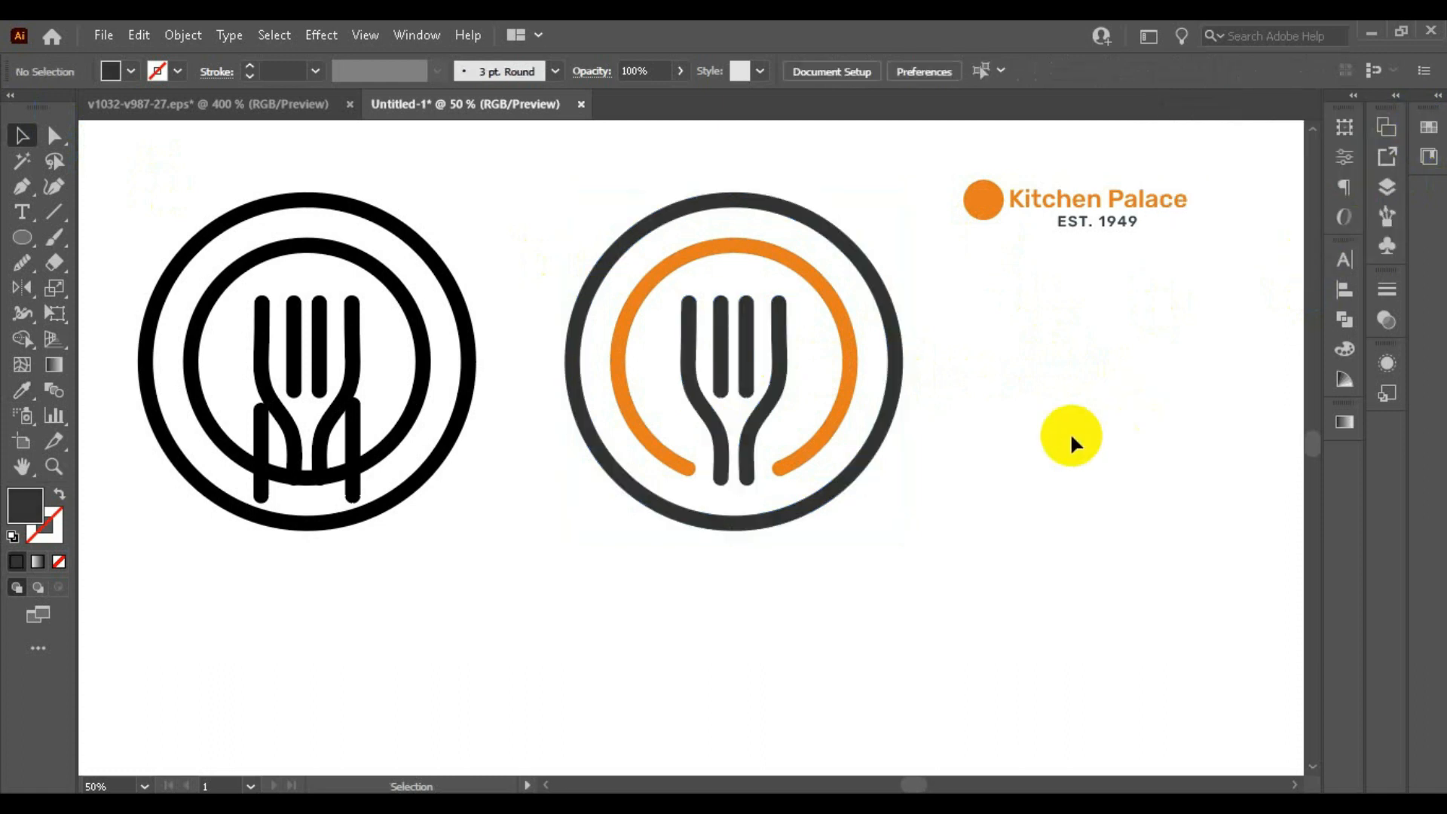
Step: Delete the two vertical guide lines beside the fork handle in the left-hand artwork
left_click_drag(143, 188, 512, 592)
left_click(470, 545)
left_click(353, 452)
key("Delete")
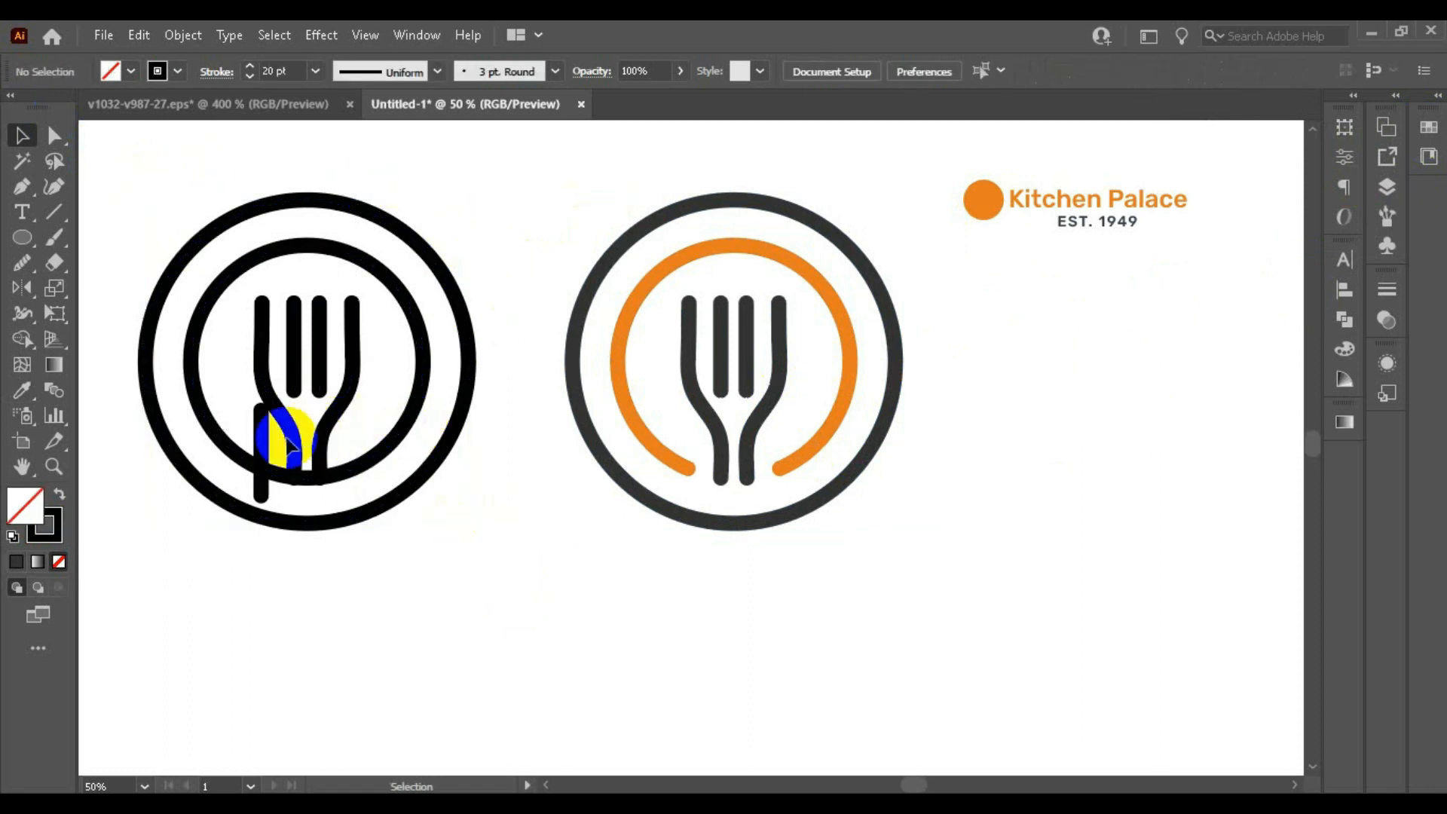
left_click(260, 442)
key("Delete")
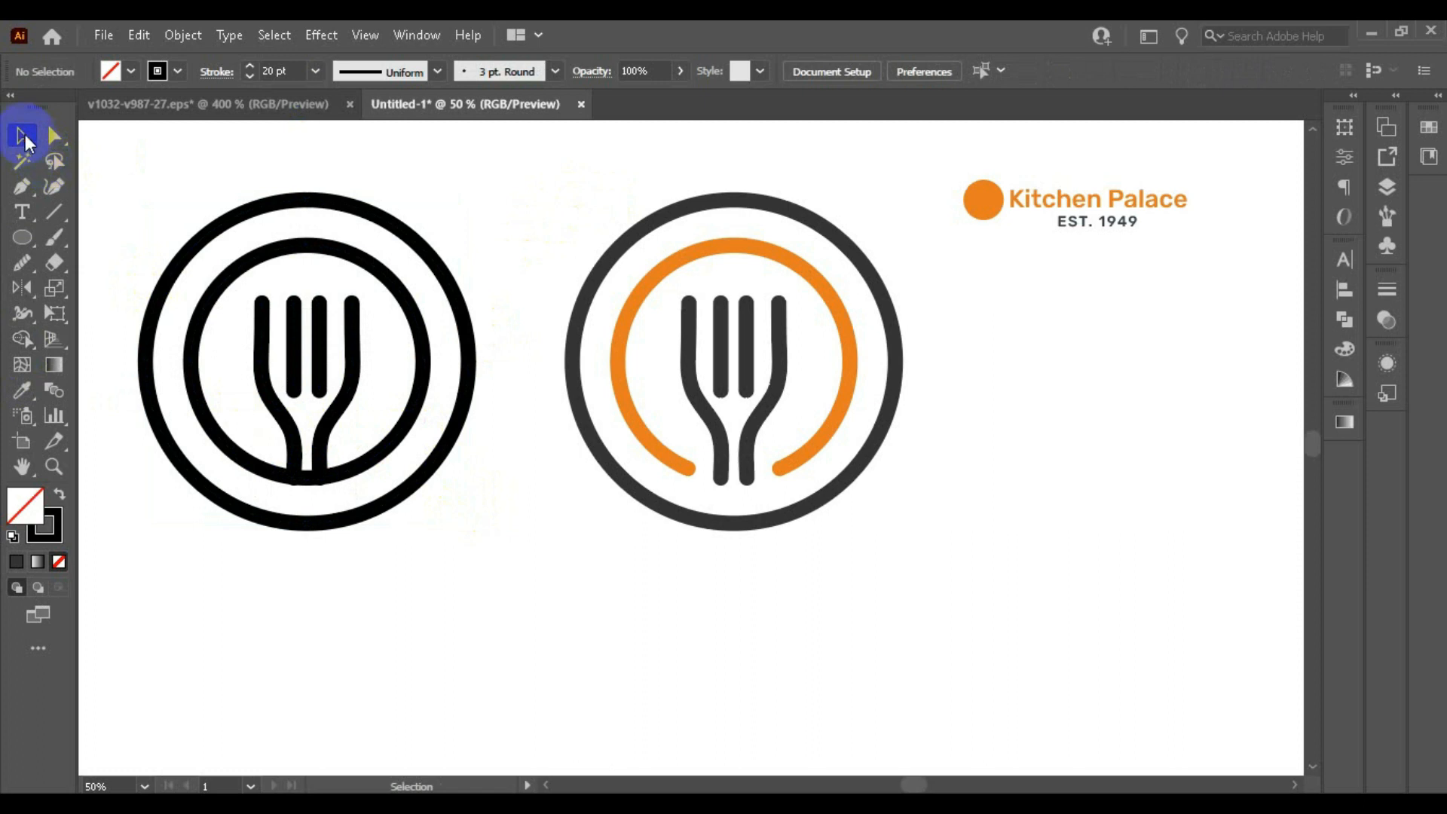
left_click_drag(183, 179, 425, 509)
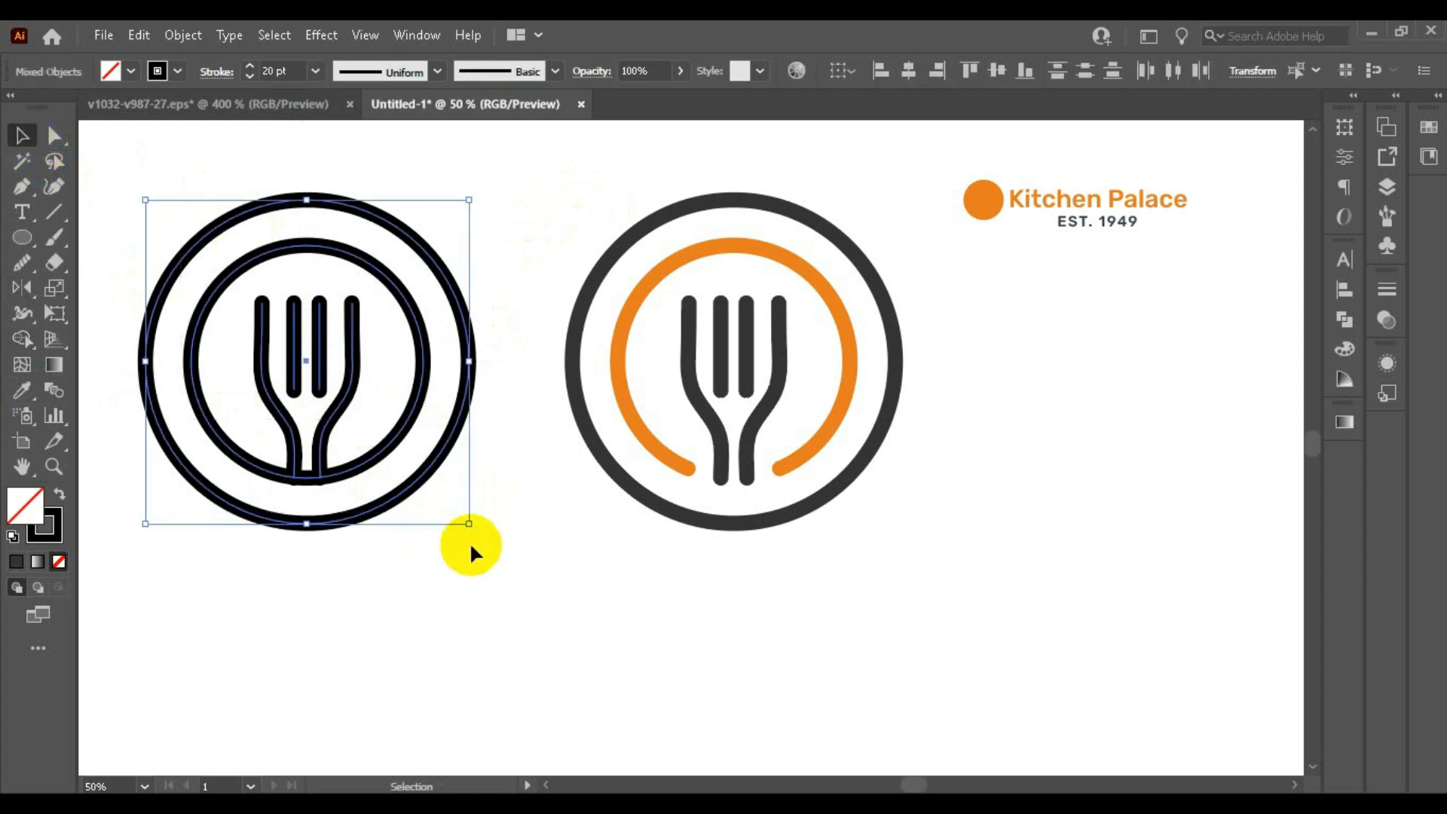
left_click(493, 573)
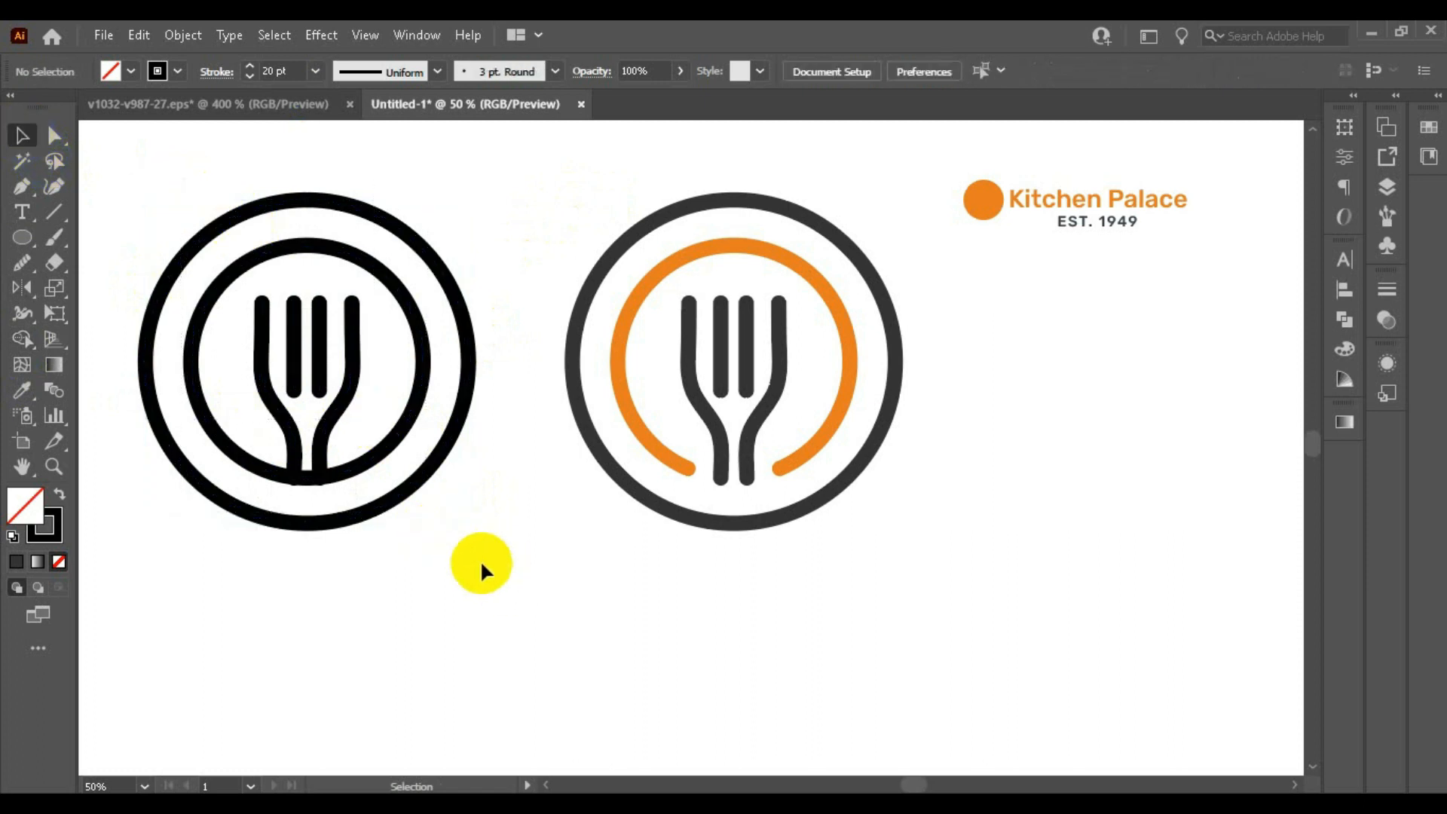
Step: Turn the left-hand plate's inner circle into a solid orange disc by sampling the circle beside the Kitchen Palace text
left_click(419, 419)
key("i")
left_click(983, 199)
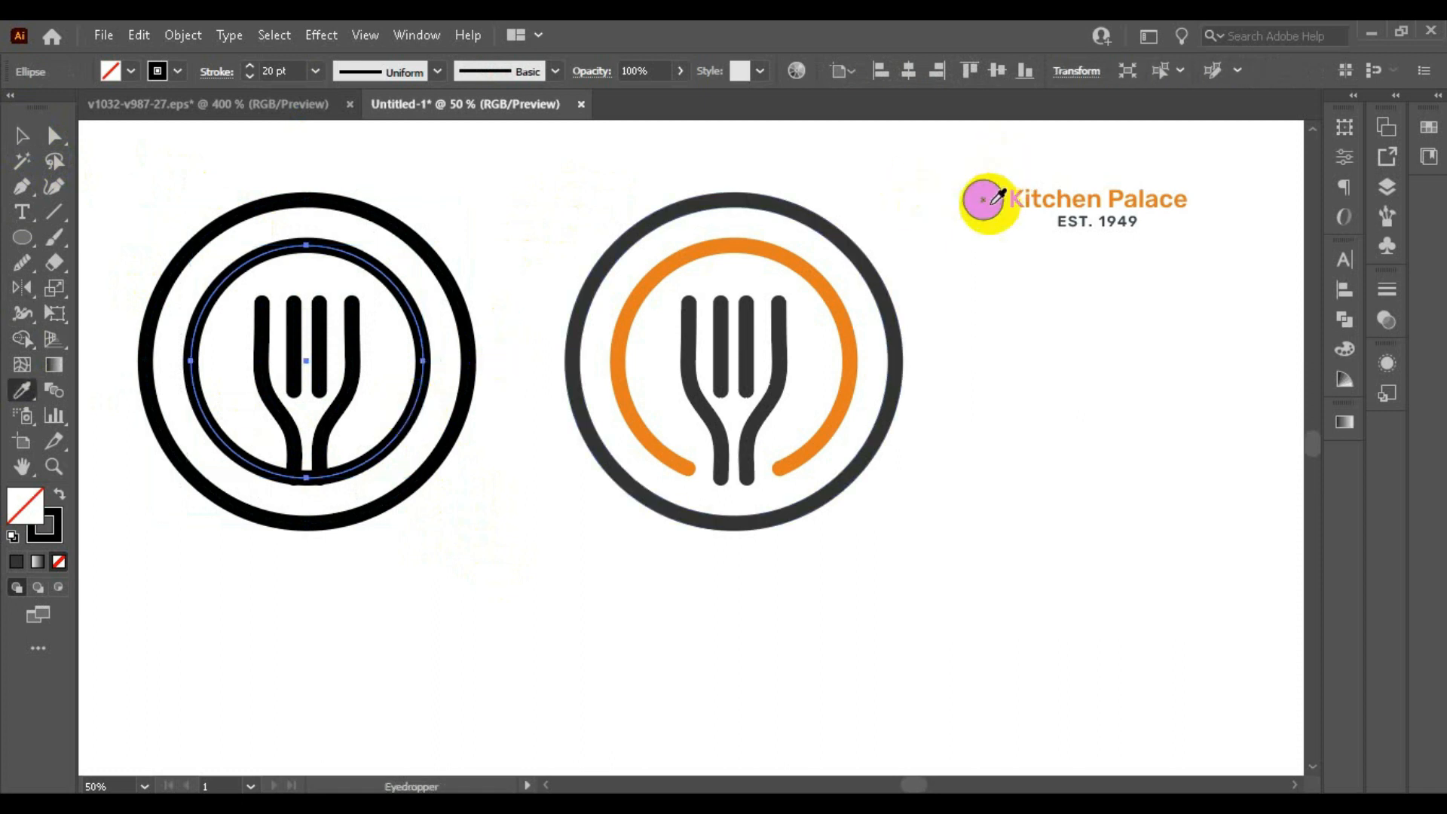
left_click(22, 136)
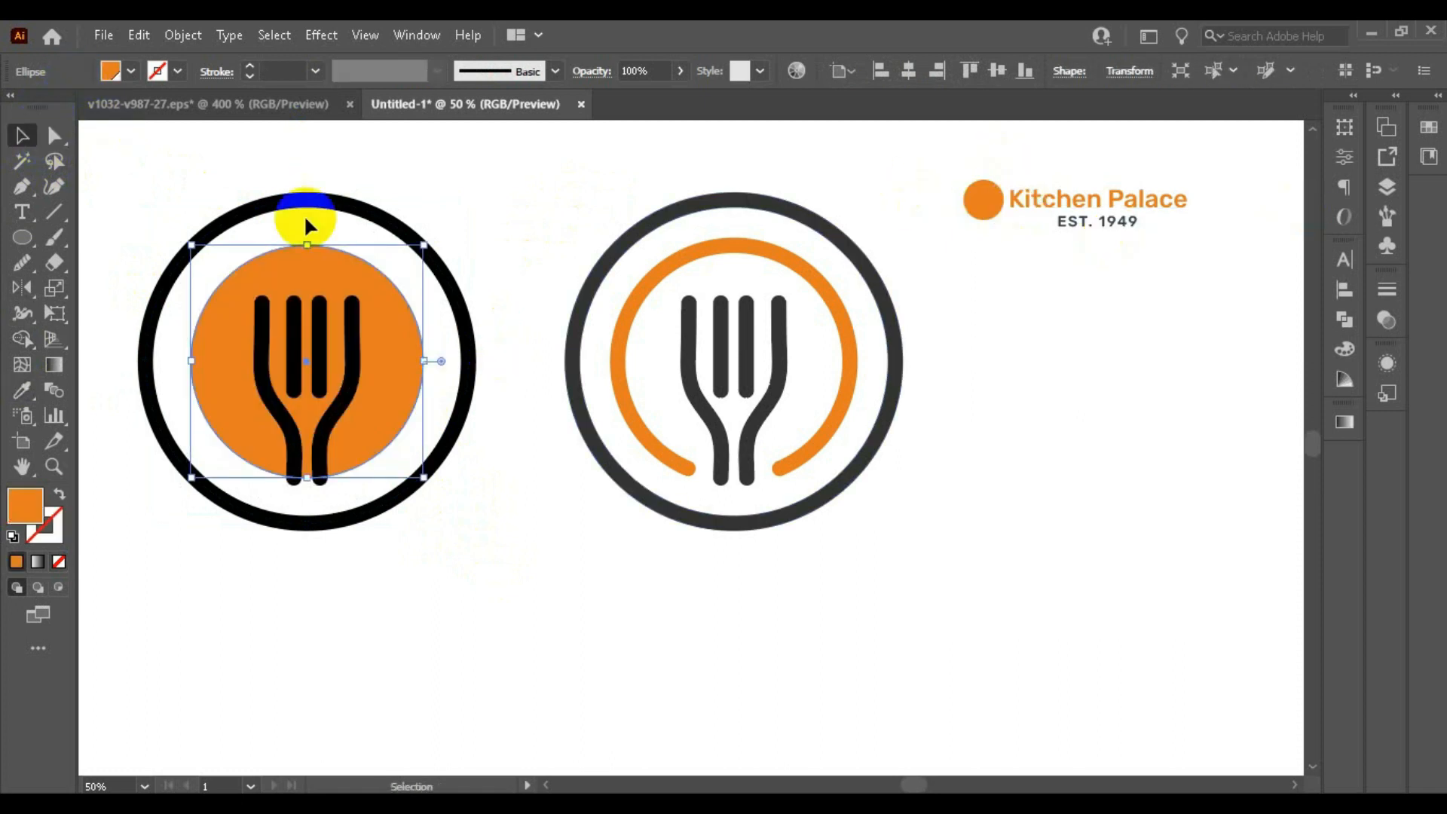
left_click(593, 187)
Step: Expand the left-hand fork's strokes into filled shapes with the Fill and Stroke options on
left_click(354, 317)
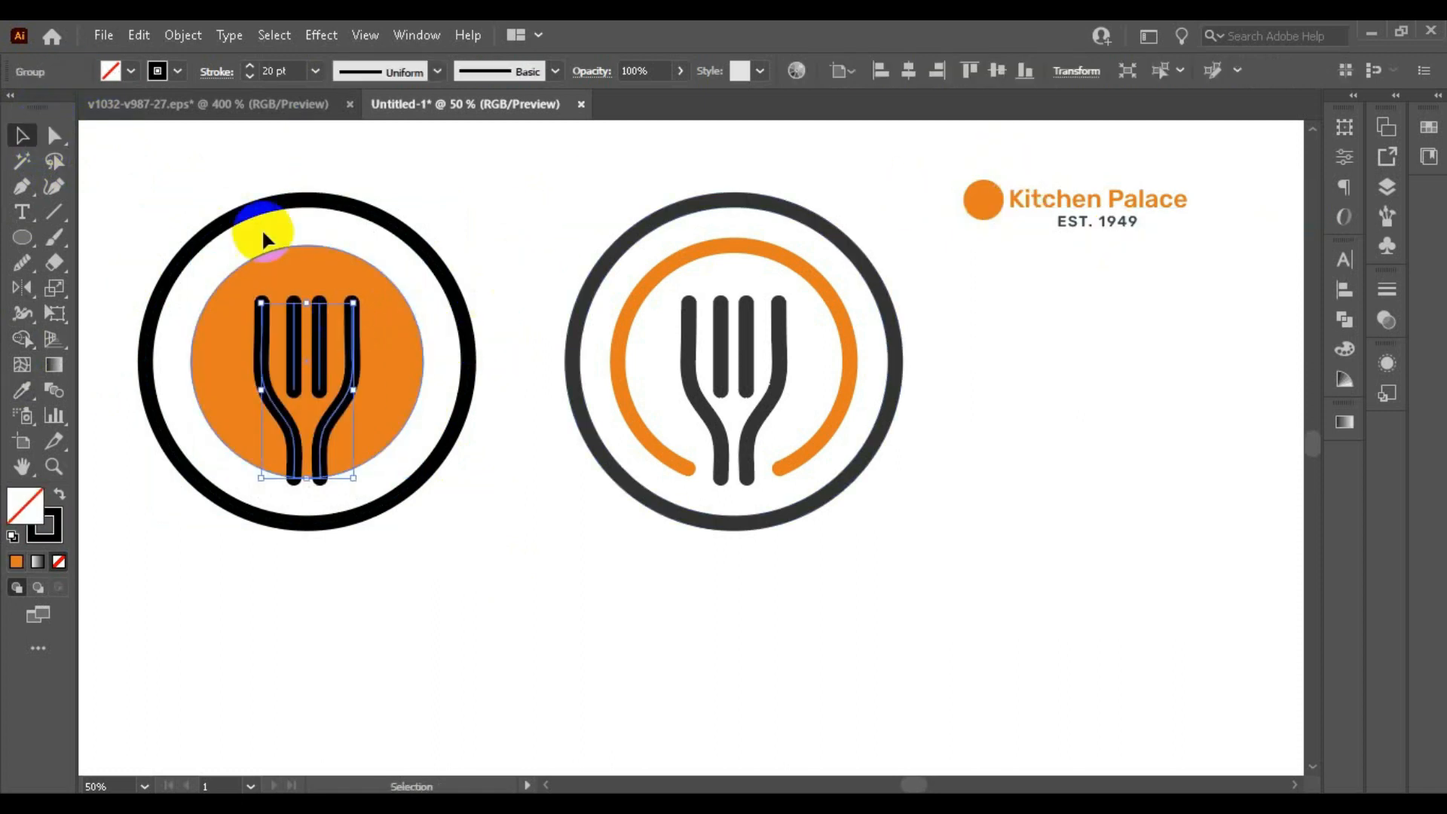
left_click(183, 34)
left_click(330, 279)
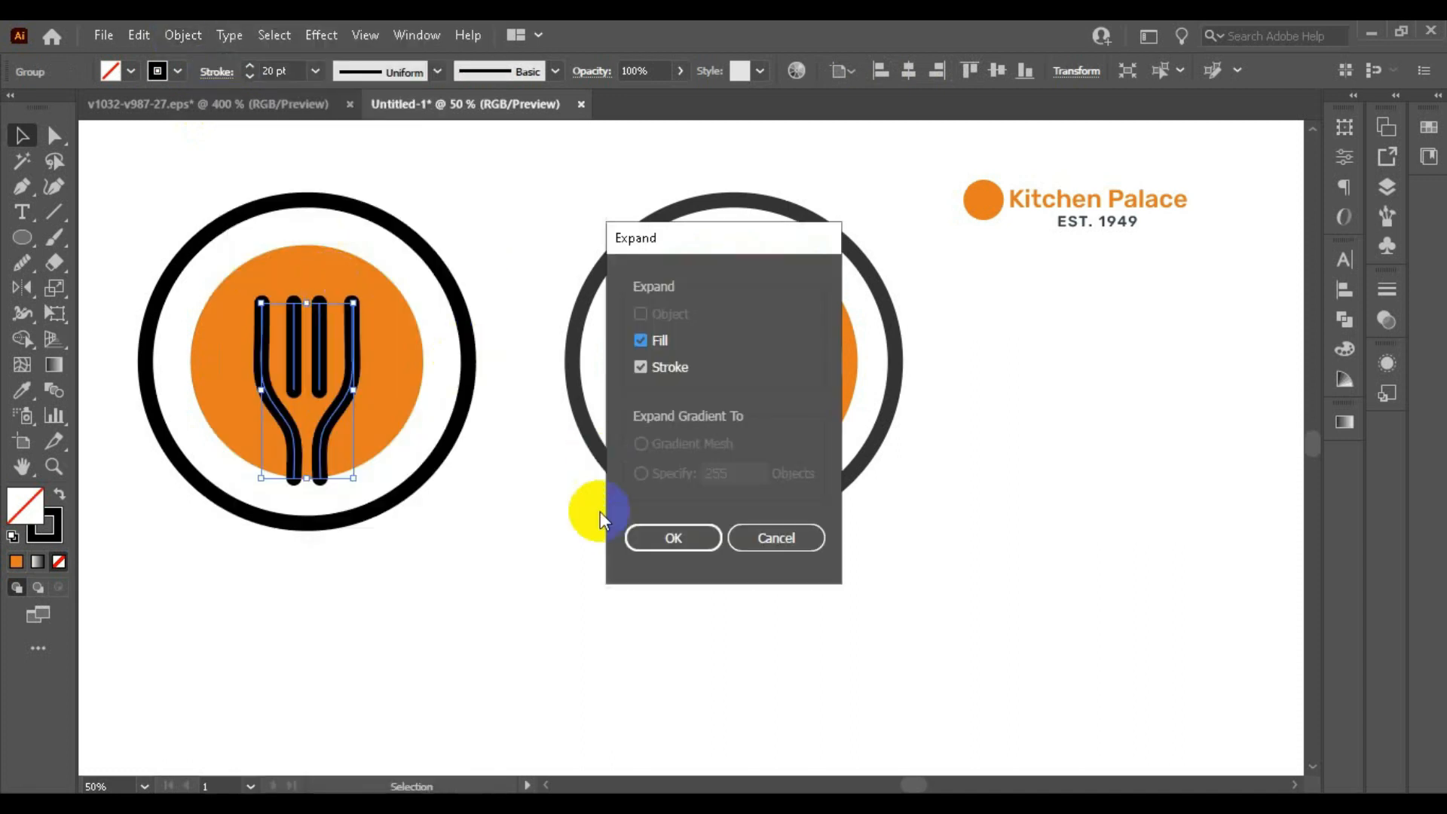
left_click(655, 543)
left_click(423, 560)
left_click_drag(236, 259, 364, 378)
left_click(507, 251)
Step: Cut the left-hand fork out of the orange disc with Pathfinder's Minus Front
left_click(346, 337)
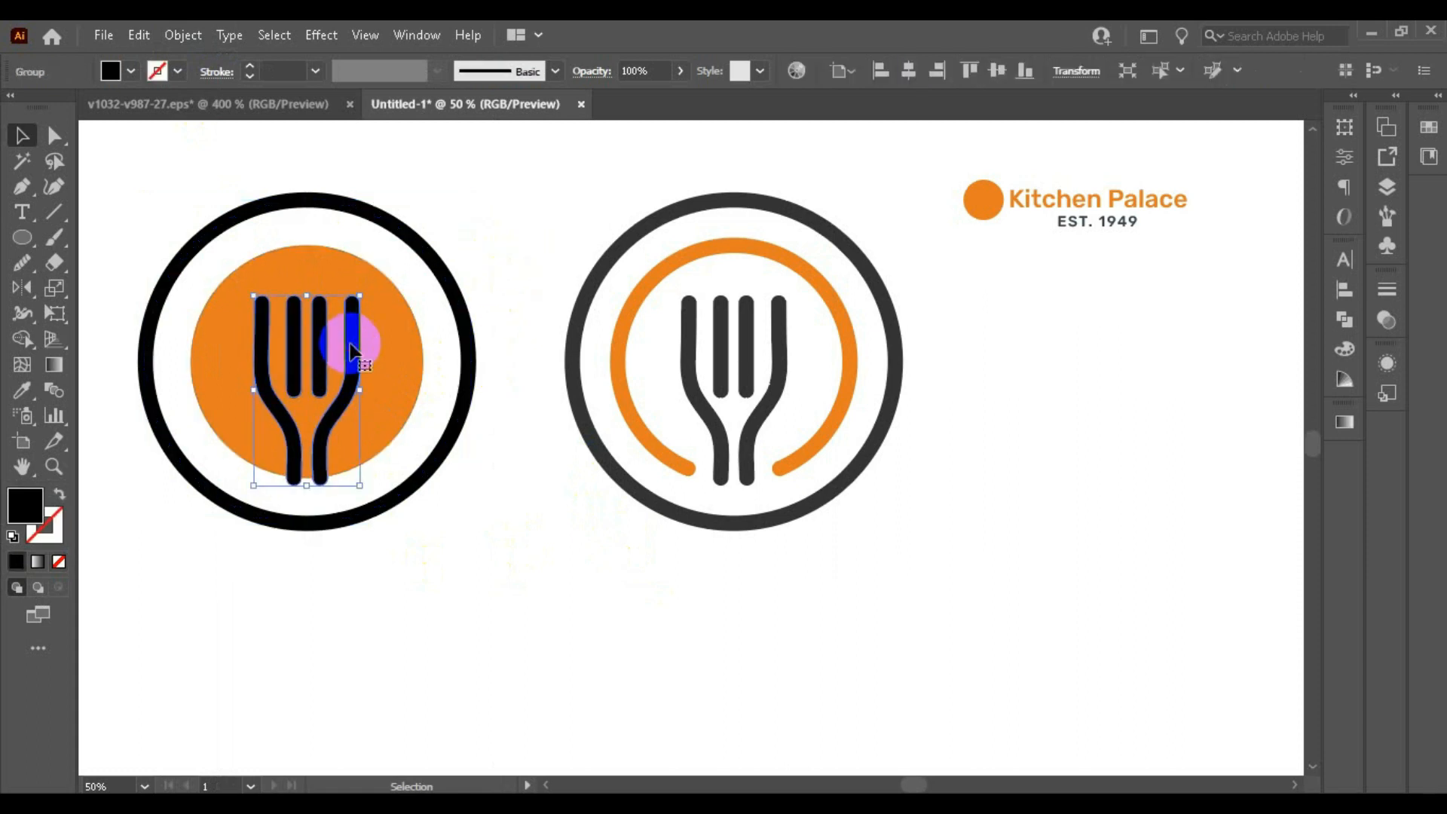
left_click(407, 341, "shift")
left_click(1344, 332)
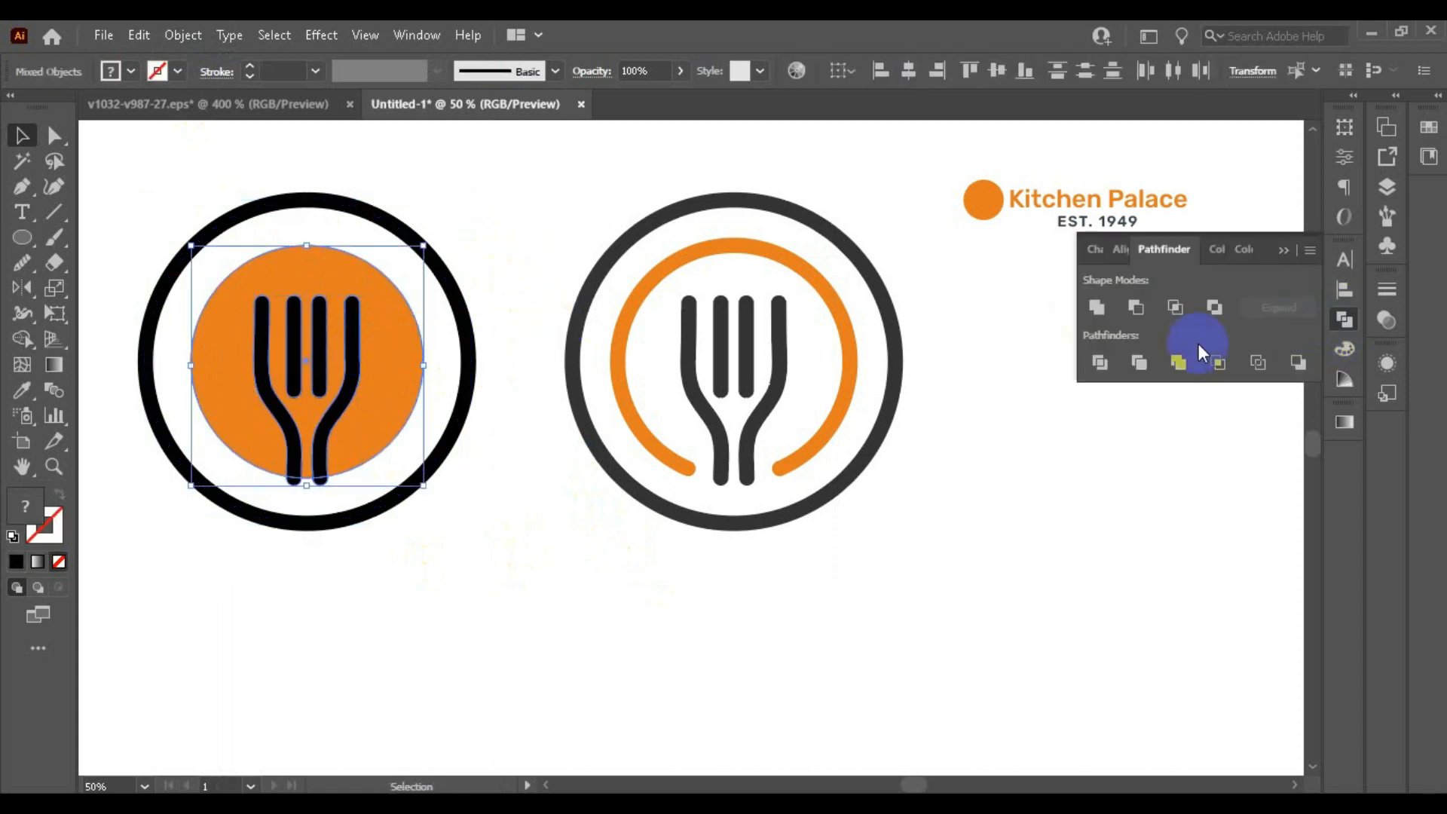
left_click(1134, 310)
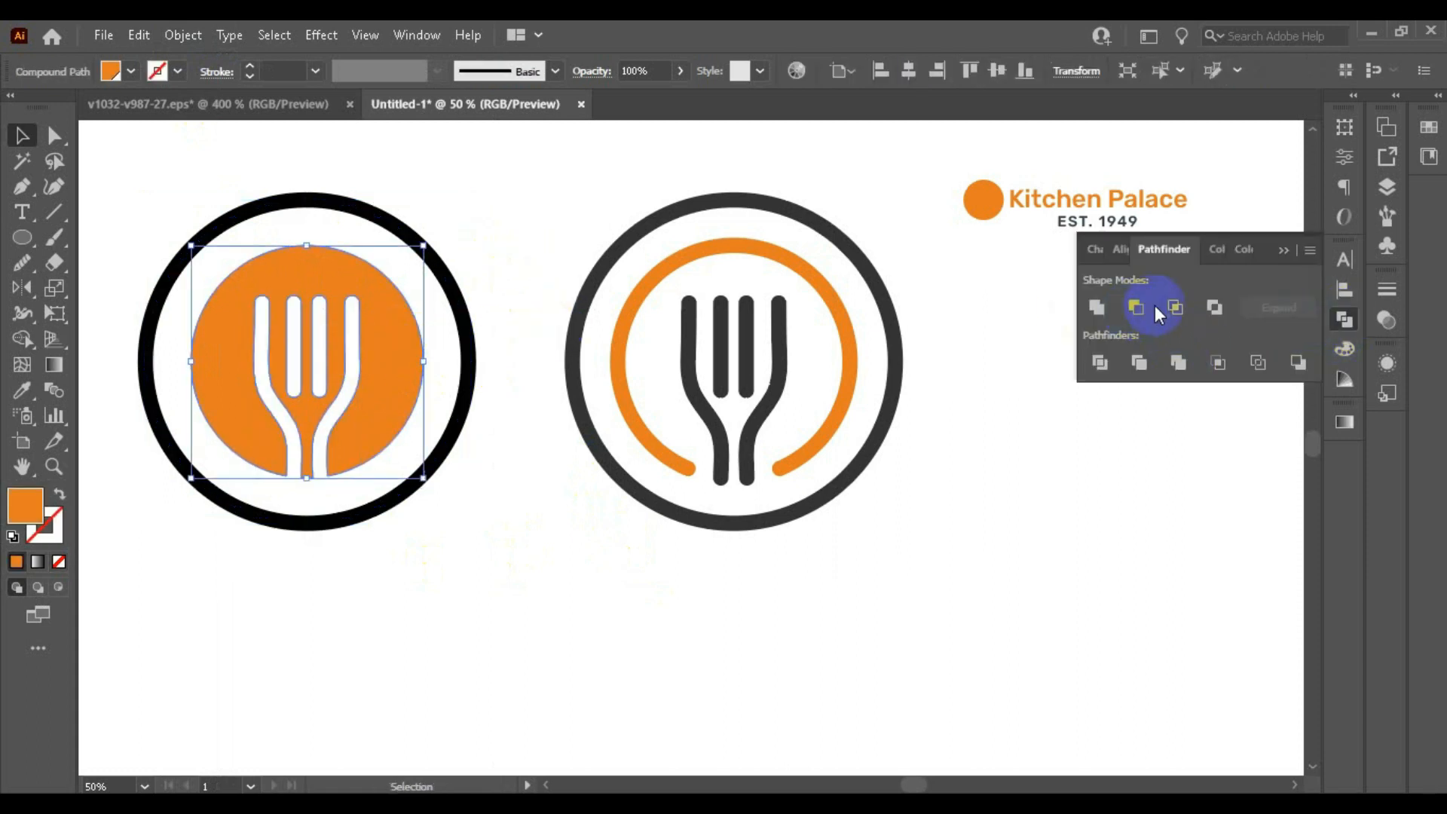
left_click(1343, 322)
left_click(452, 517)
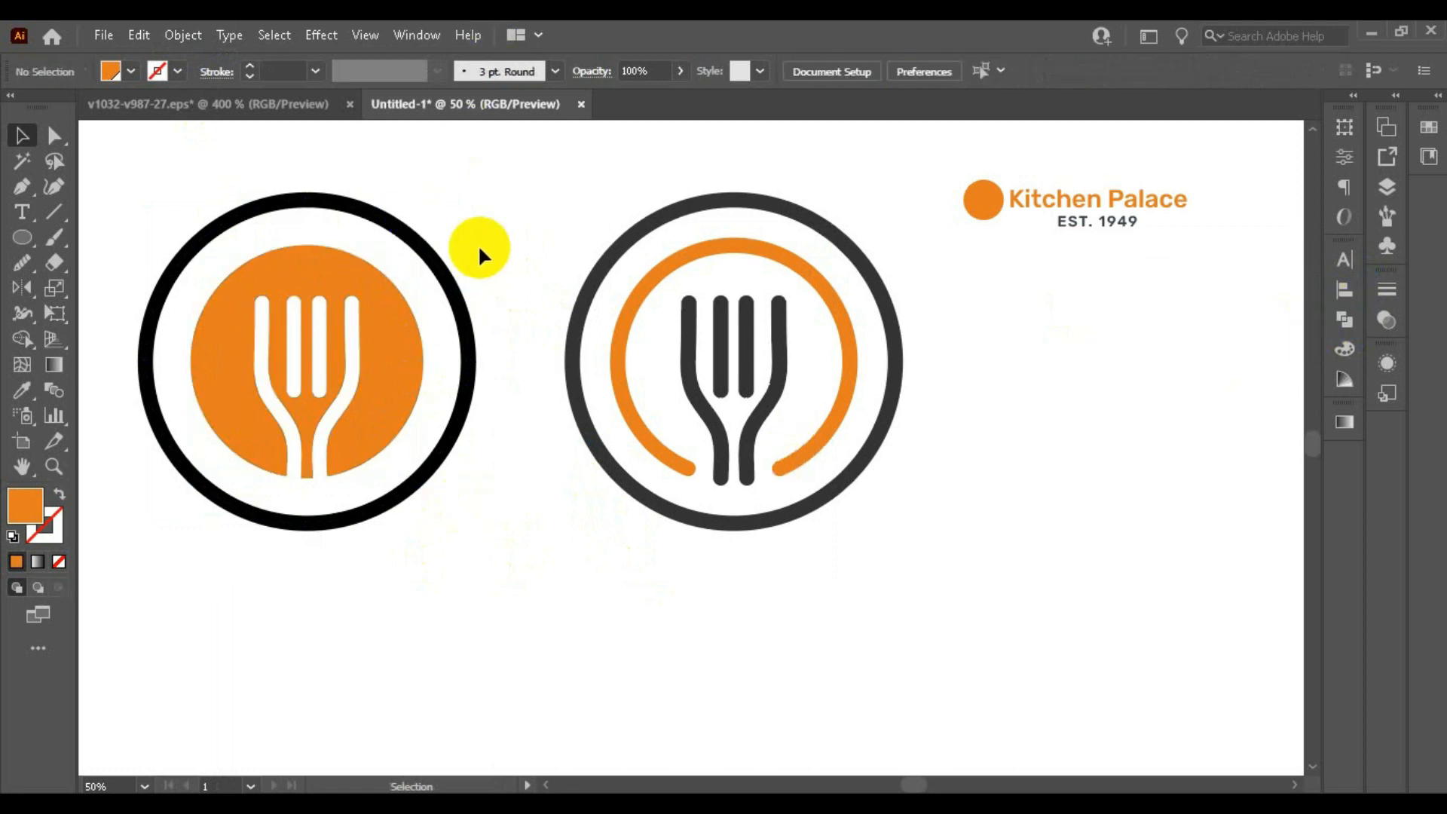
Step: Expand the left-hand plate's outer ring and colour it with the dark grey sampled from the right-hand fork
left_click(443, 266)
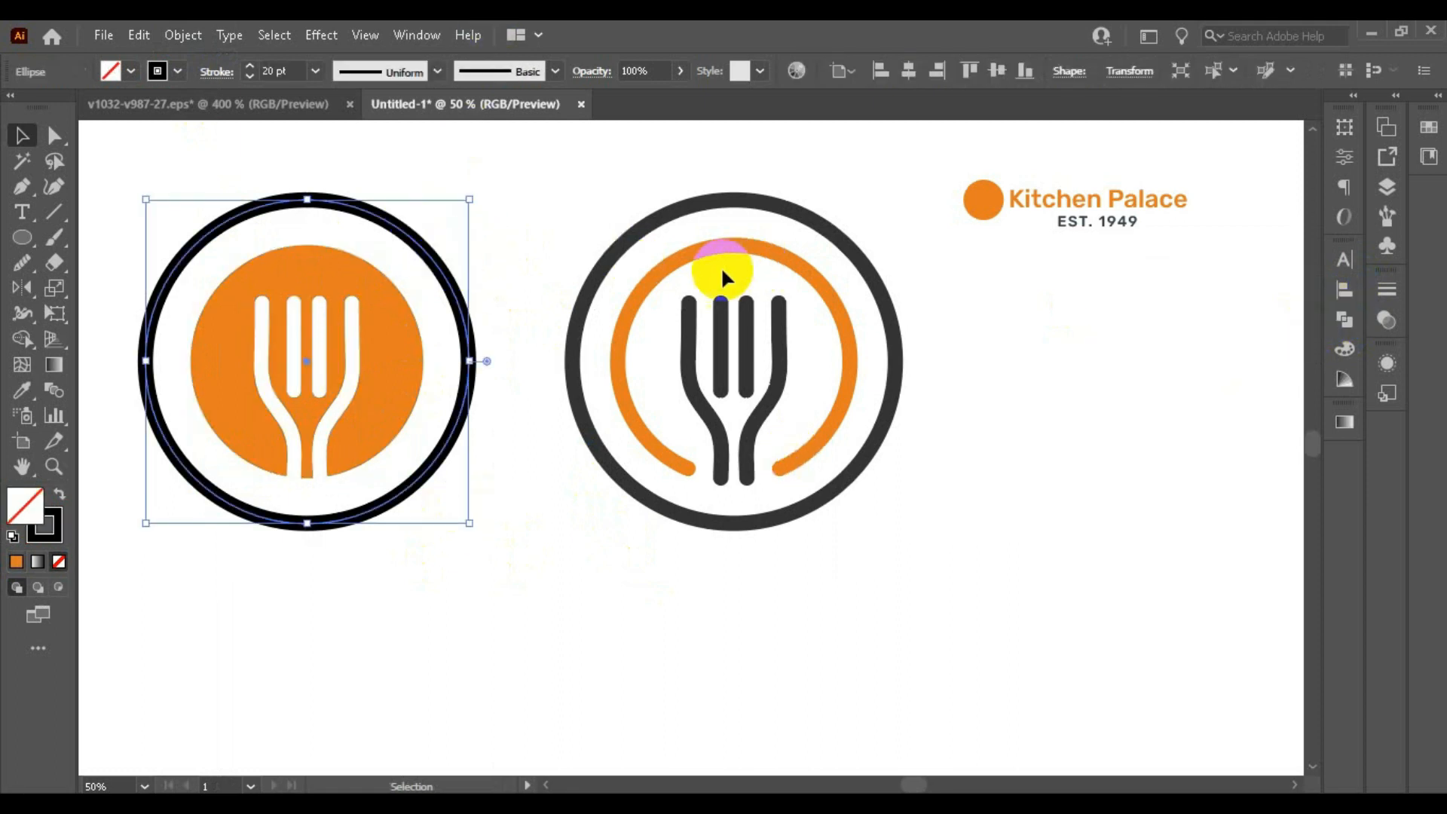
left_click(183, 34)
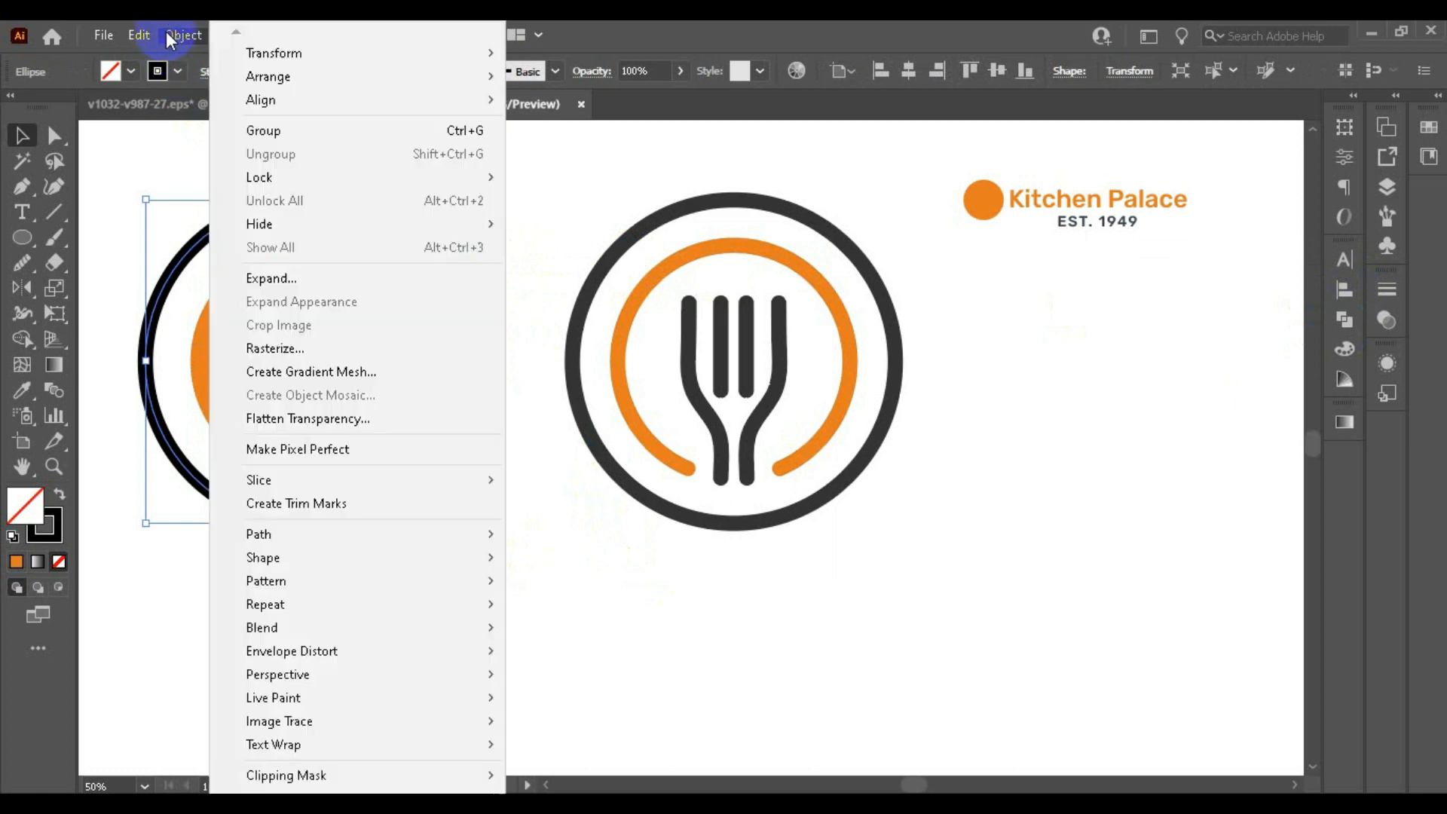
left_click(301, 280)
left_click(662, 542)
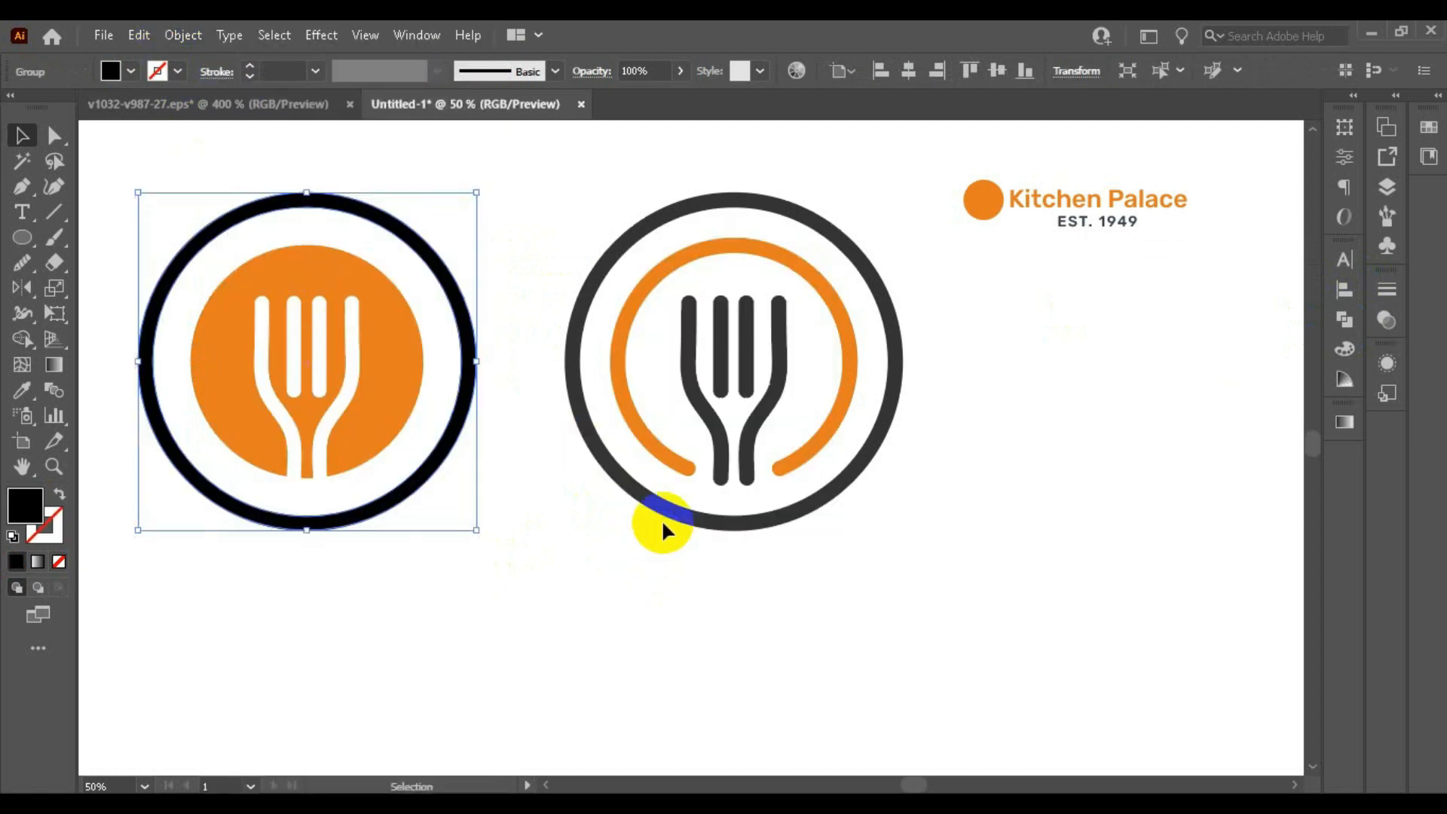
key("i")
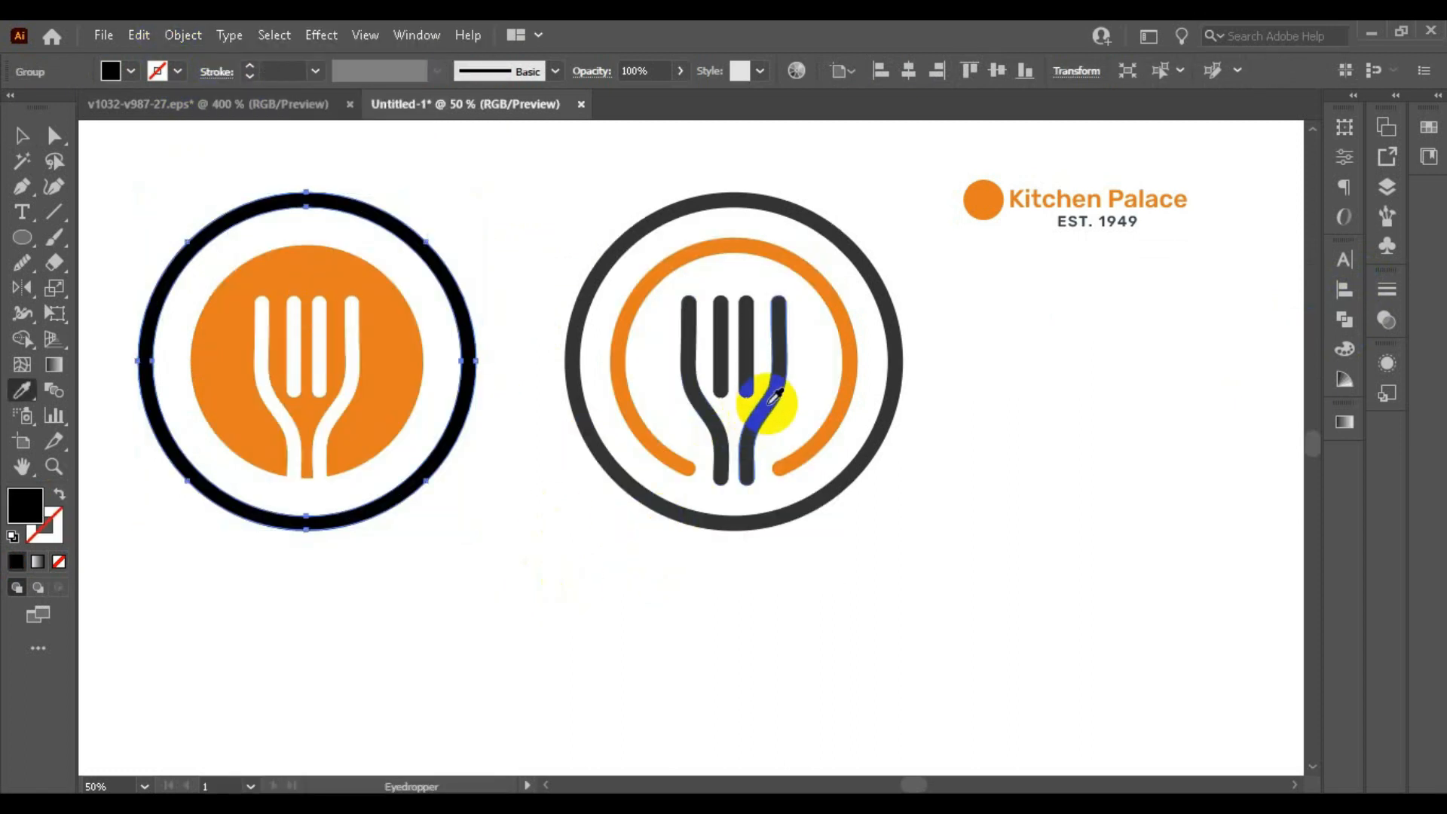
left_click(777, 396)
left_click(33, 138)
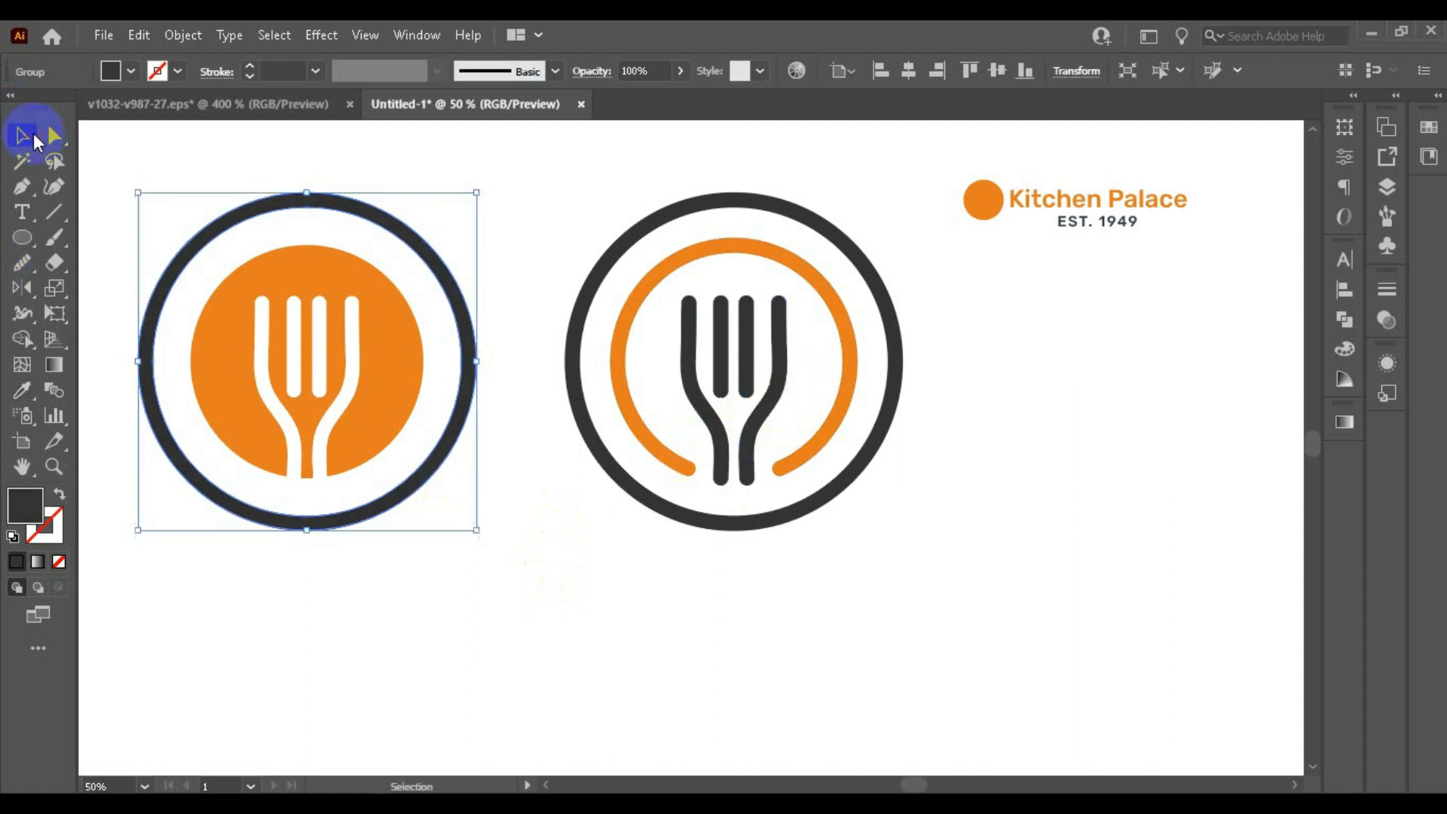
left_click(575, 211)
Step: Place a copy of the Kitchen Palace EST. 1949 text below the right-hand plate and enlarge it to about the plate's width
left_click_drag(1043, 173, 743, 591)
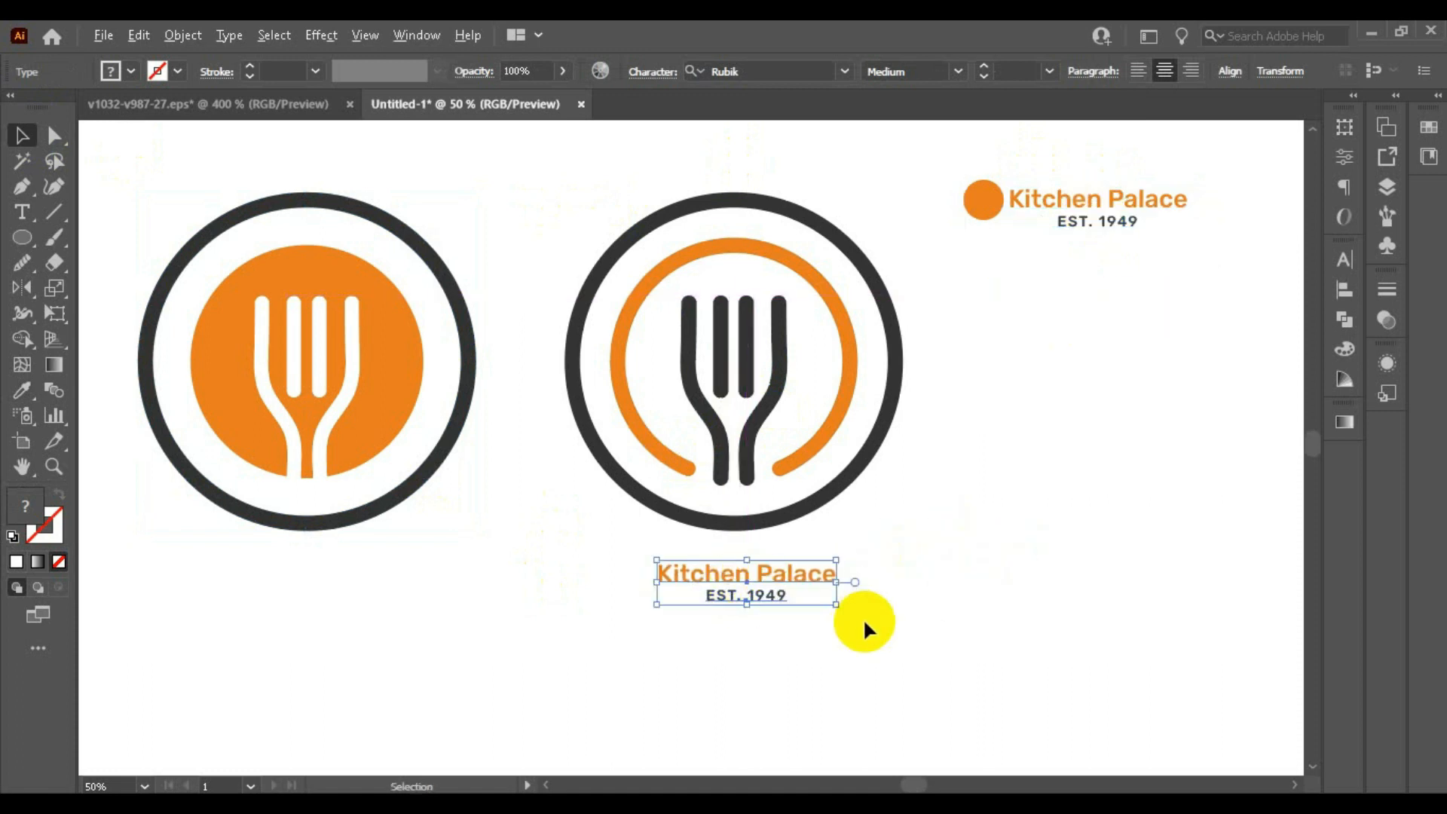
left_click_drag(840, 608, 919, 709)
Step: Convert the enlarged Kitchen Palace text below the right-hand plate to outlines and group its lettering
right_click(872, 558)
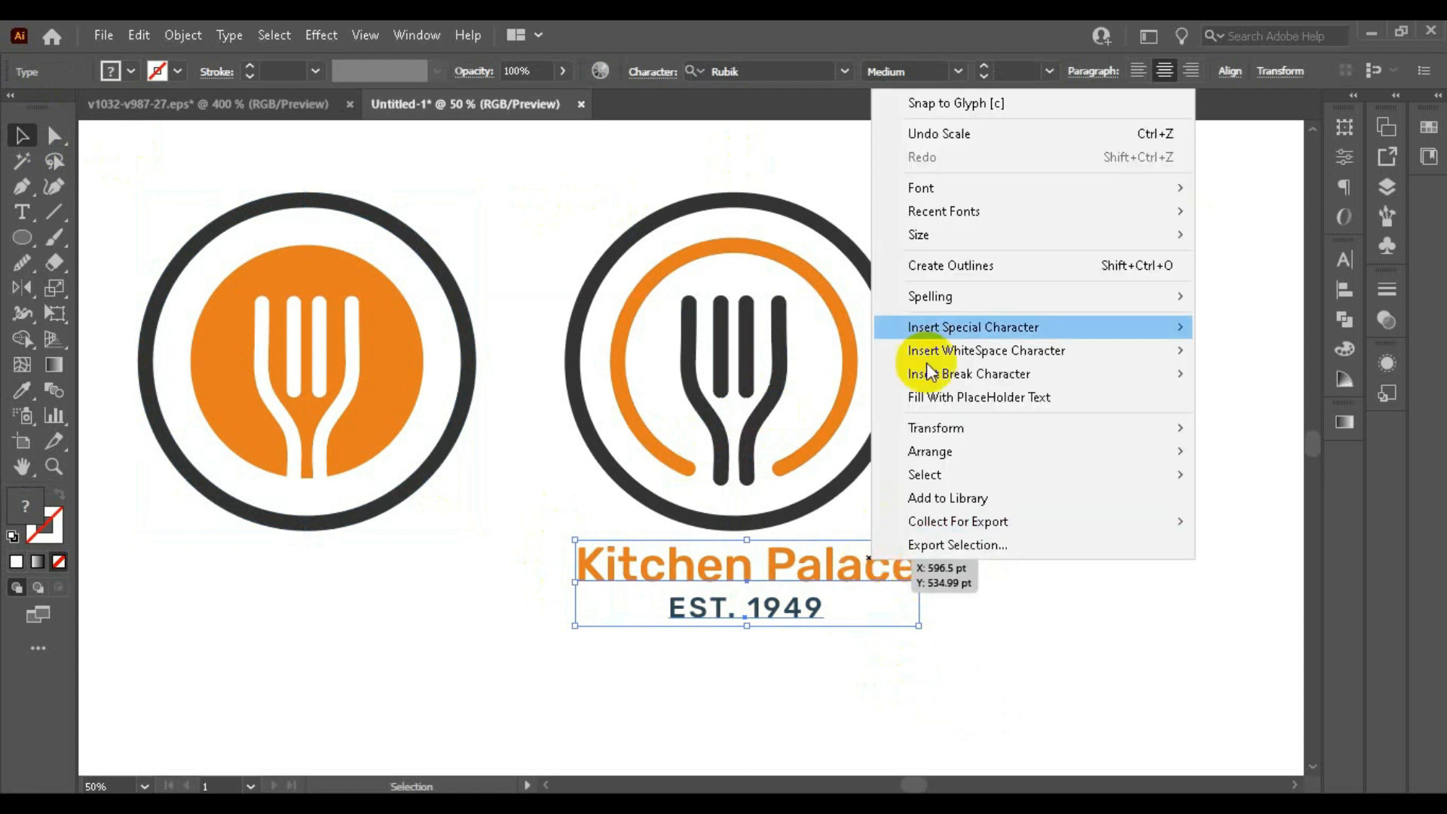
left_click(950, 266)
right_click(857, 573)
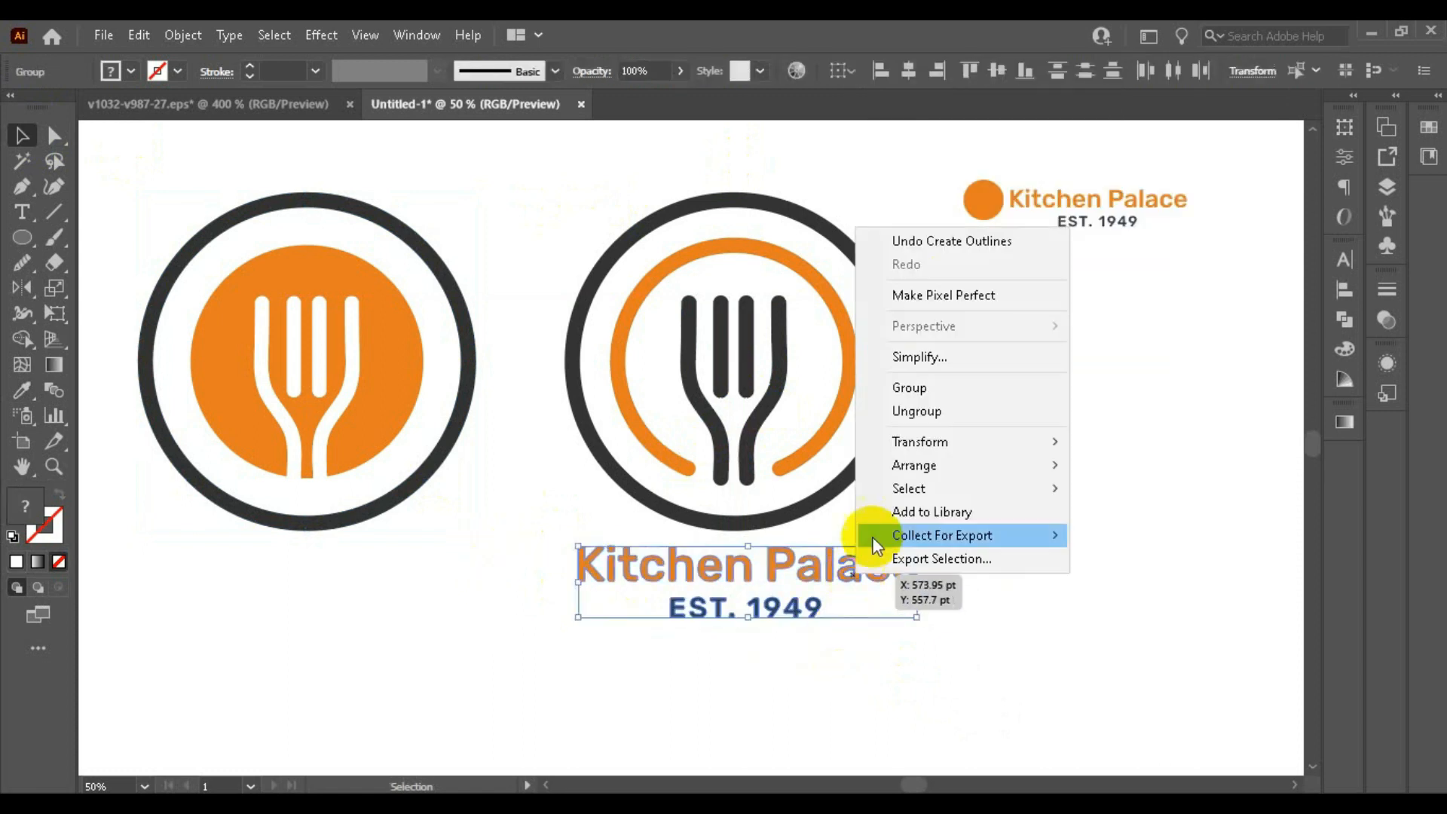
left_click(910, 389)
left_click(1063, 496)
Step: Group the right-hand plate and fork icon, and centre it horizontally with the Kitchen Palace text below it
left_click_drag(557, 209, 909, 516)
right_click(872, 445)
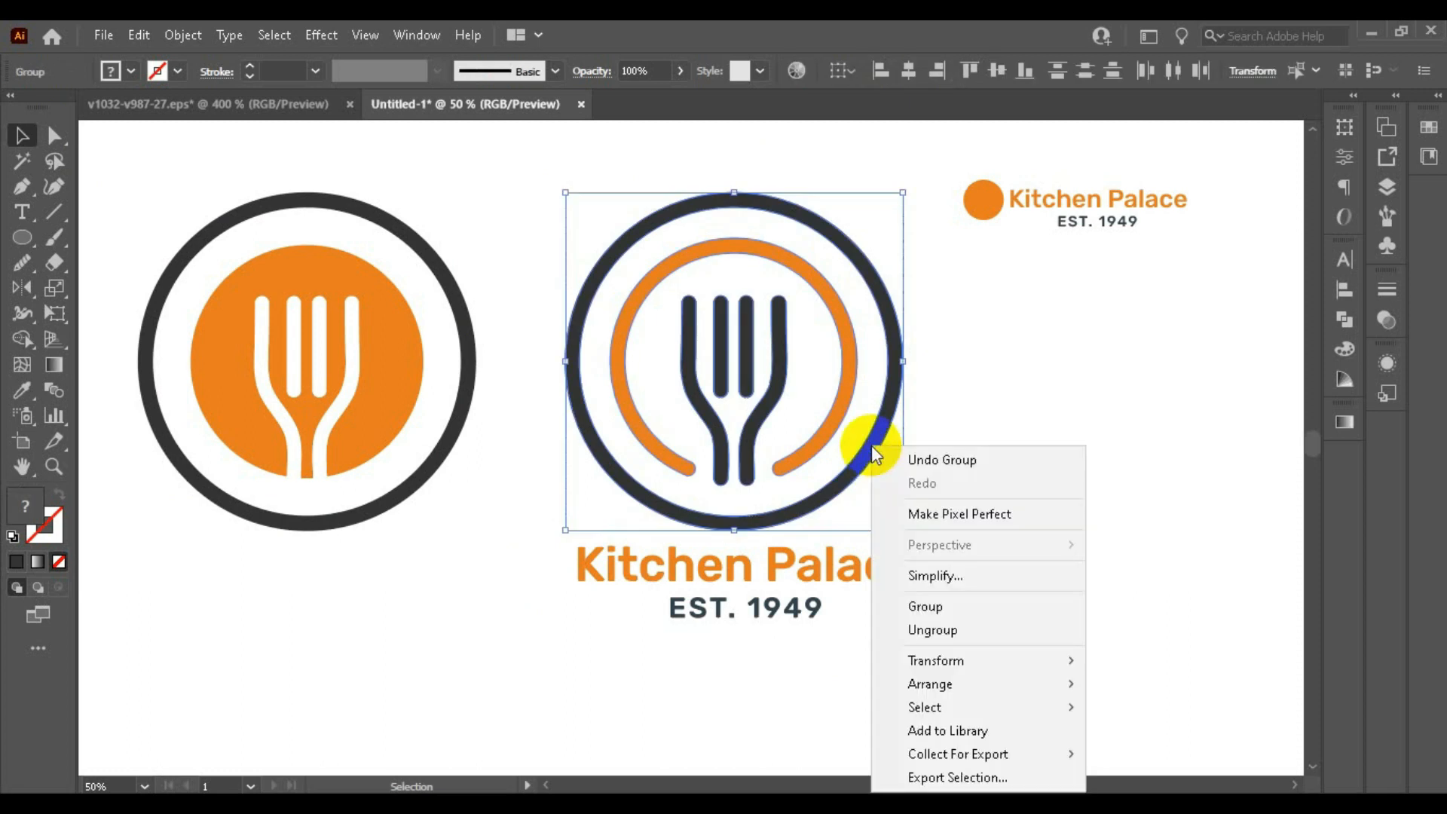
left_click(934, 606)
left_click_drag(614, 168, 846, 569)
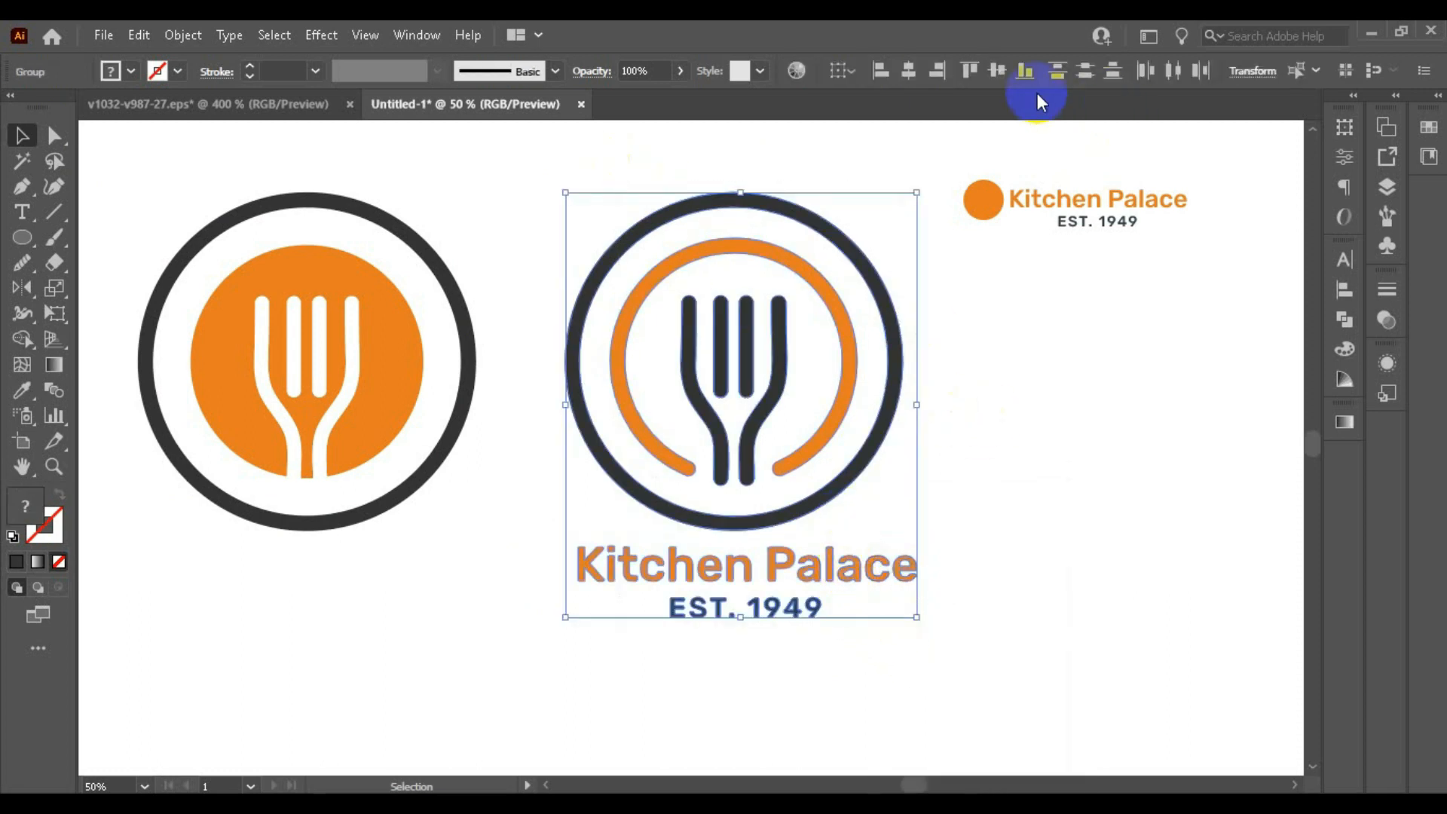
left_click(909, 71)
left_click(558, 521)
left_click_drag(558, 521, 1060, 551)
left_click(1059, 551)
Step: Duplicate the outlined Kitchen Palace EST. 1949 text to the same height below the left-hand plate
left_click(765, 570)
left_click_drag(765, 570, 336, 570)
left_click(554, 265)
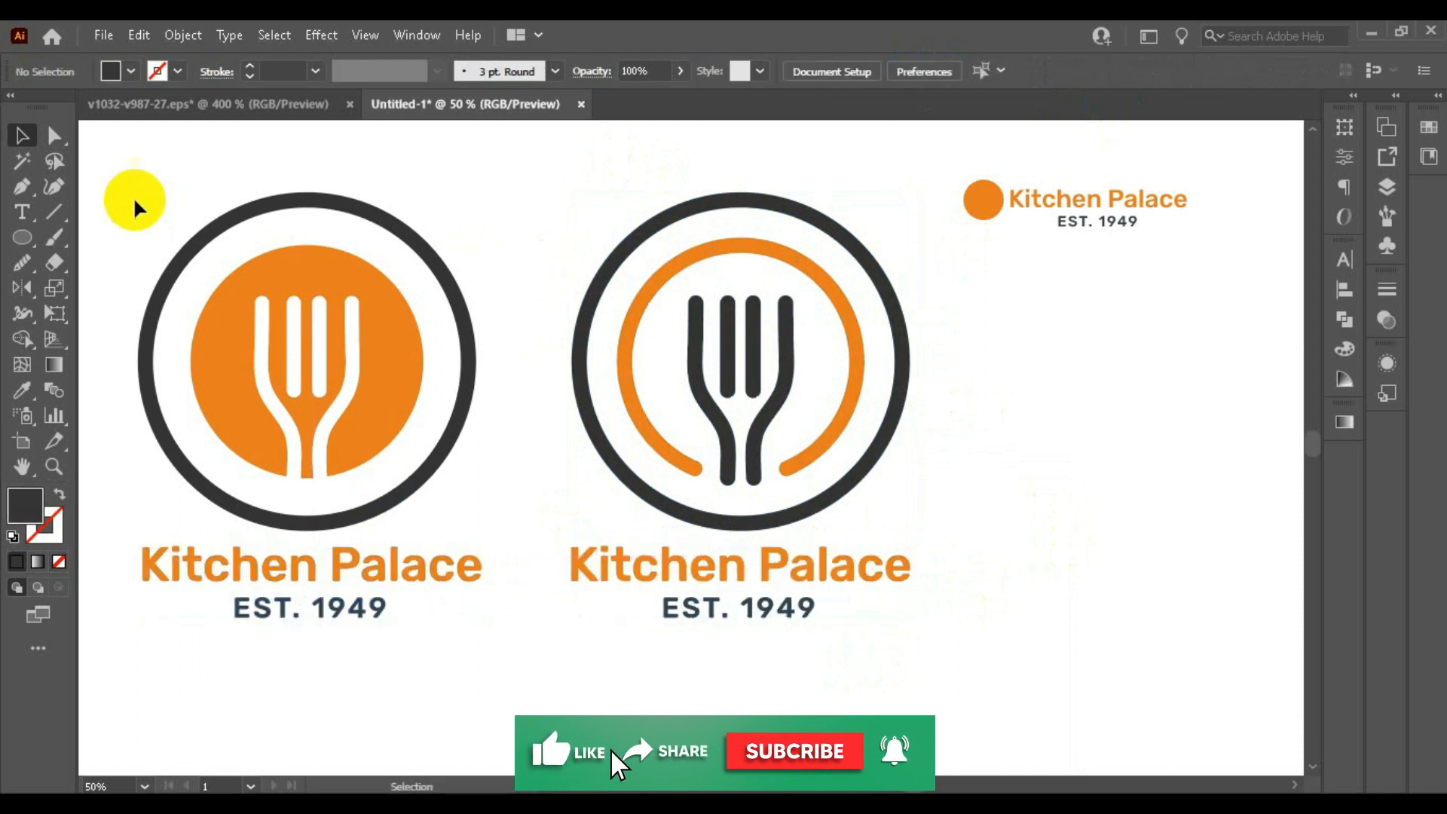
Step: Group the left-hand plate with its orange fork disc, and centre it horizontally with the text copy below it
left_click_drag(135, 203, 469, 508)
right_click(469, 508)
left_click(410, 549)
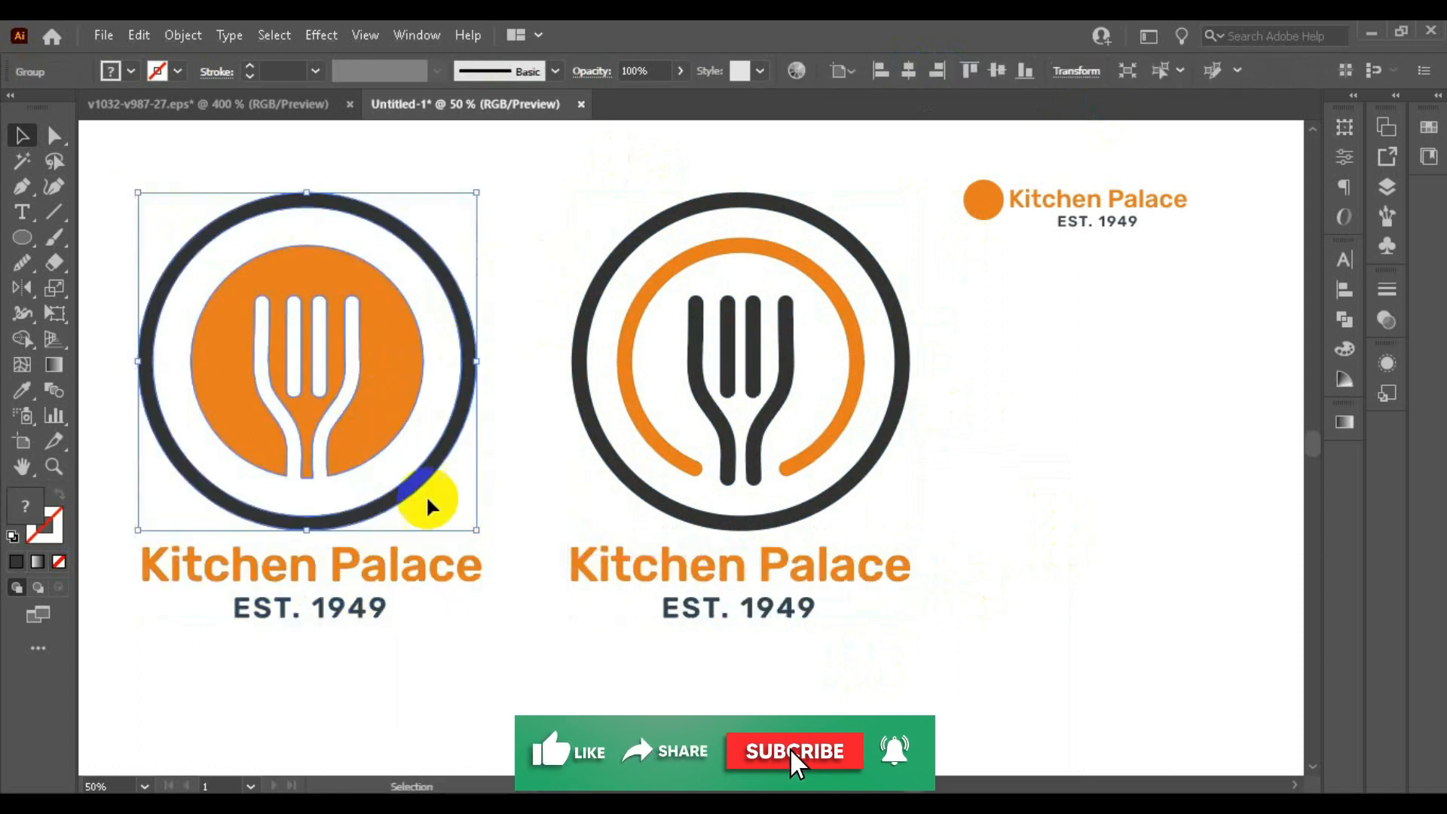
left_click(375, 582, "shift")
left_click(909, 71)
left_click(1151, 492)
Step: Select both finished logos together with their name texts
scroll(1165, 361, "down", 1)
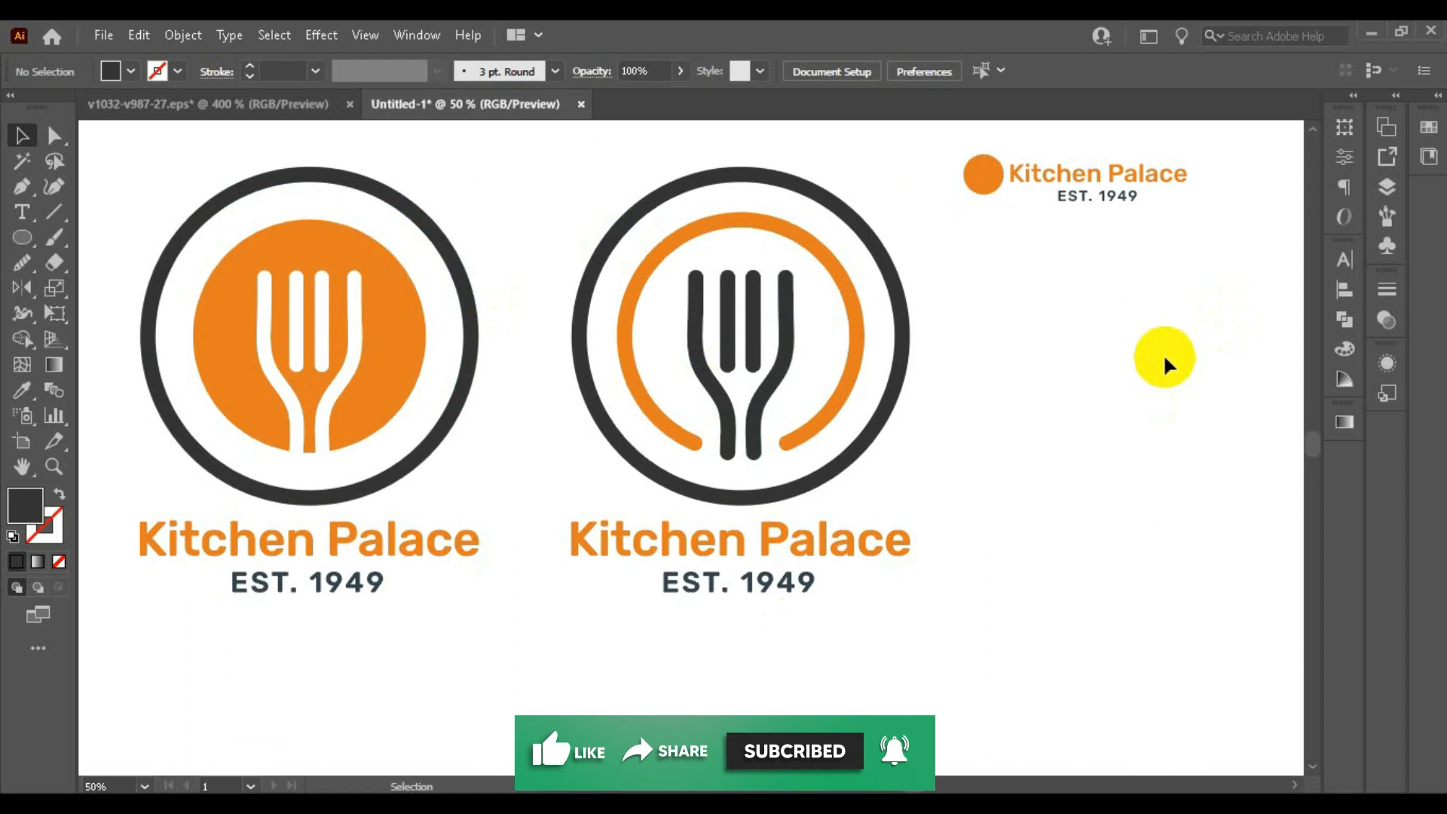
left_click_drag(174, 172, 774, 543)
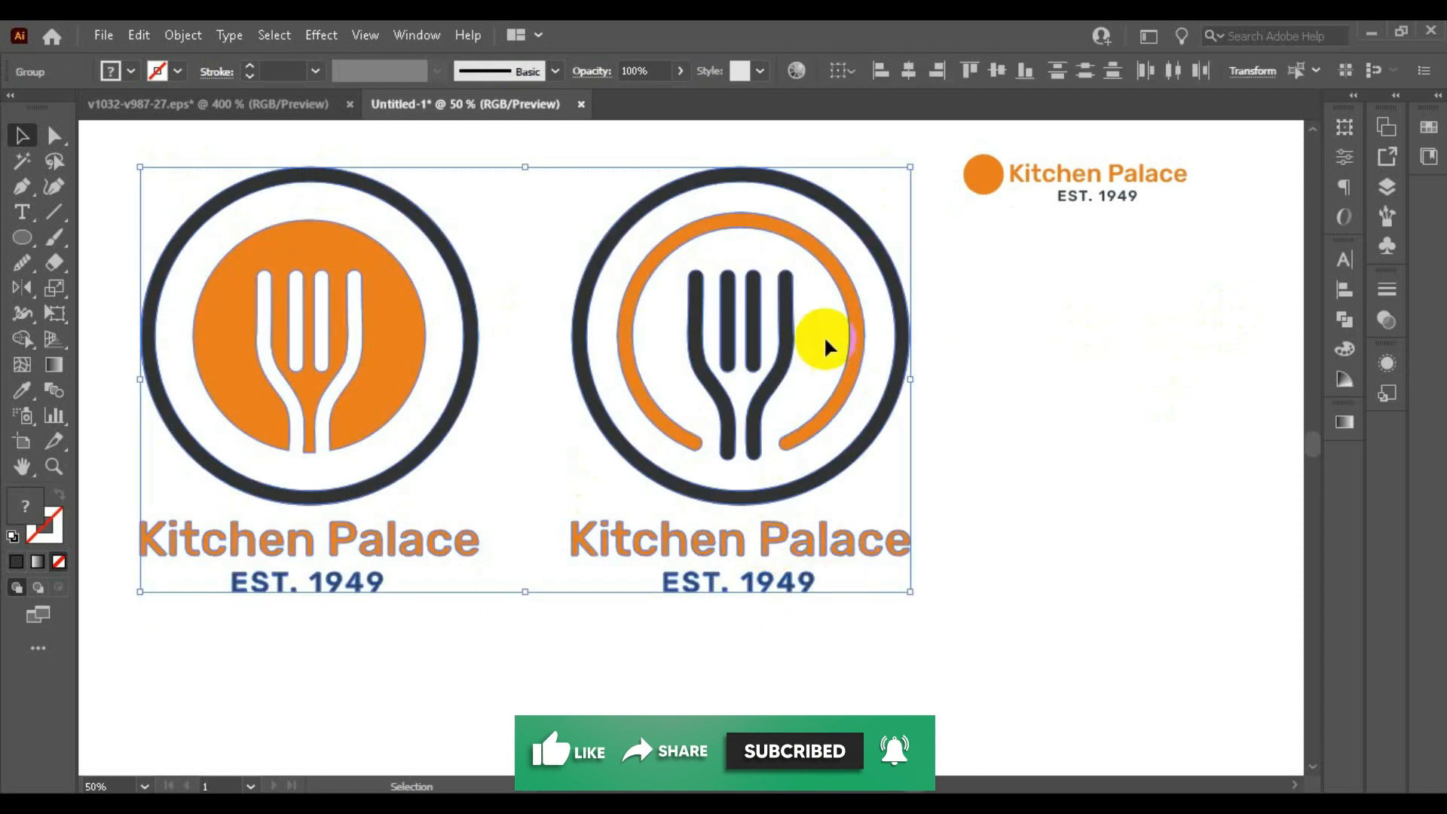